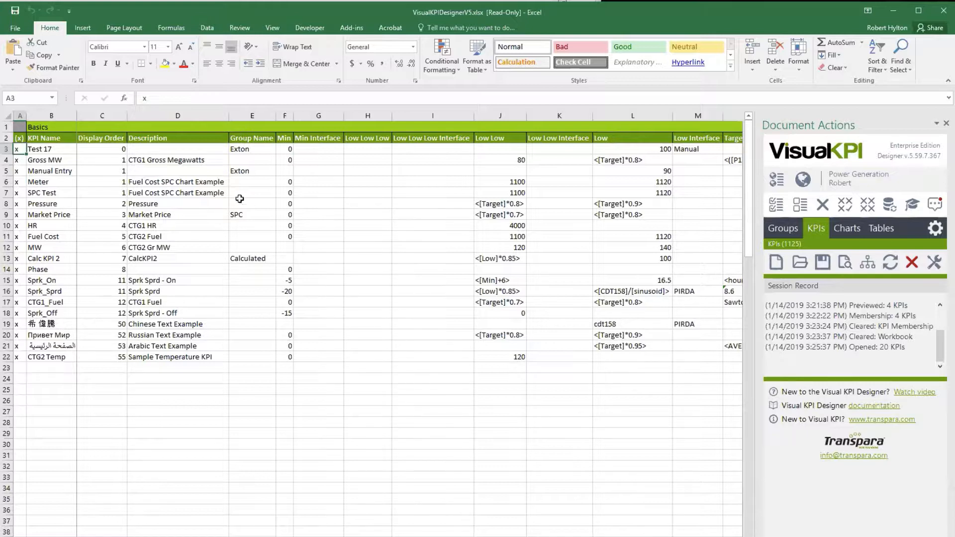
# Step: Examine the Meter row, the Display Order column and the list of KPI names in the KPI sheet
pyautogui.click(6, 182)
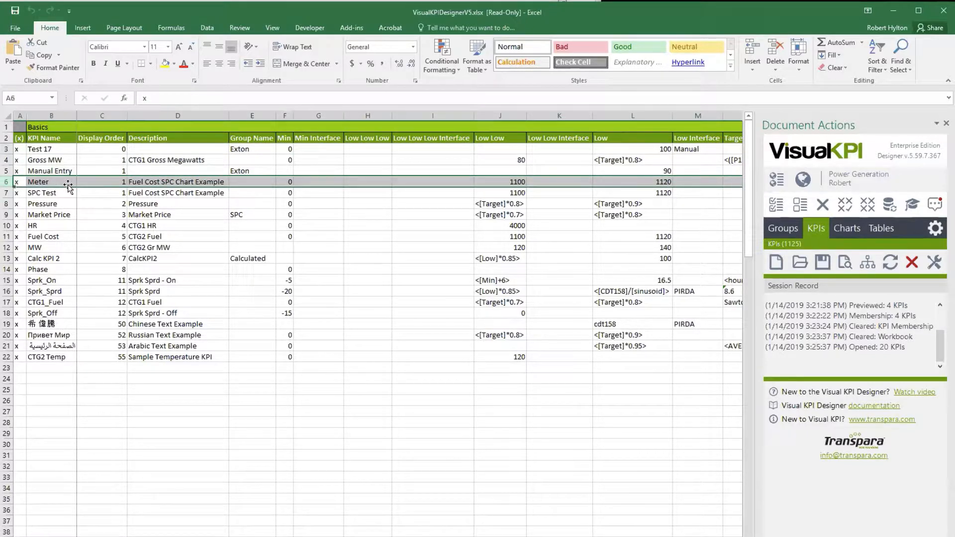
pyautogui.click(107, 115)
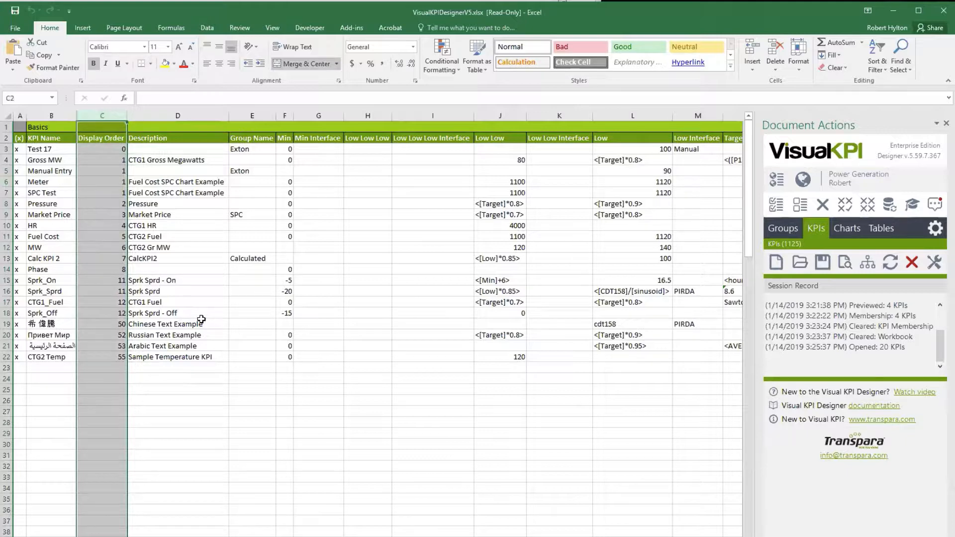
pyautogui.click(350, 255)
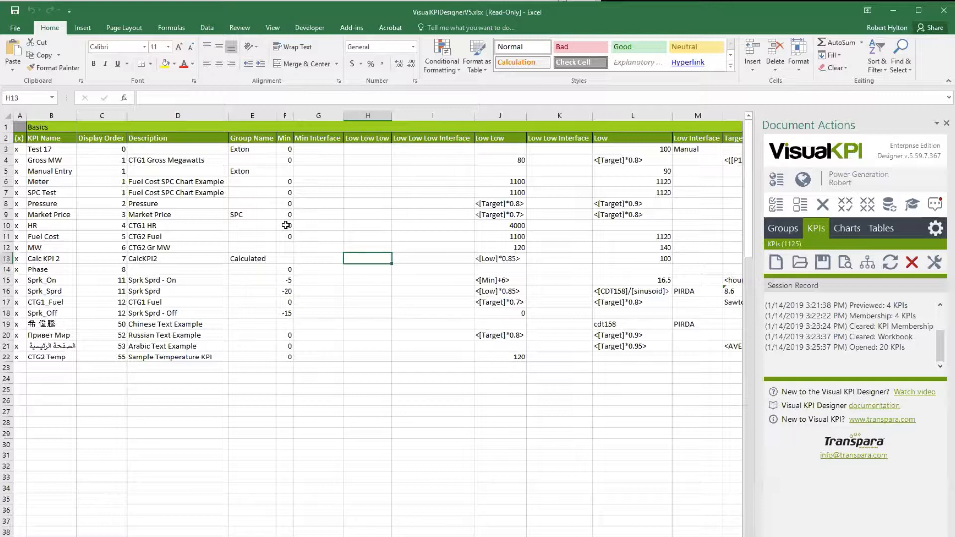
pyautogui.click(63, 149)
pyautogui.moveTo(58, 148); pyautogui.dragTo(60, 366)
pyautogui.click(59, 357)
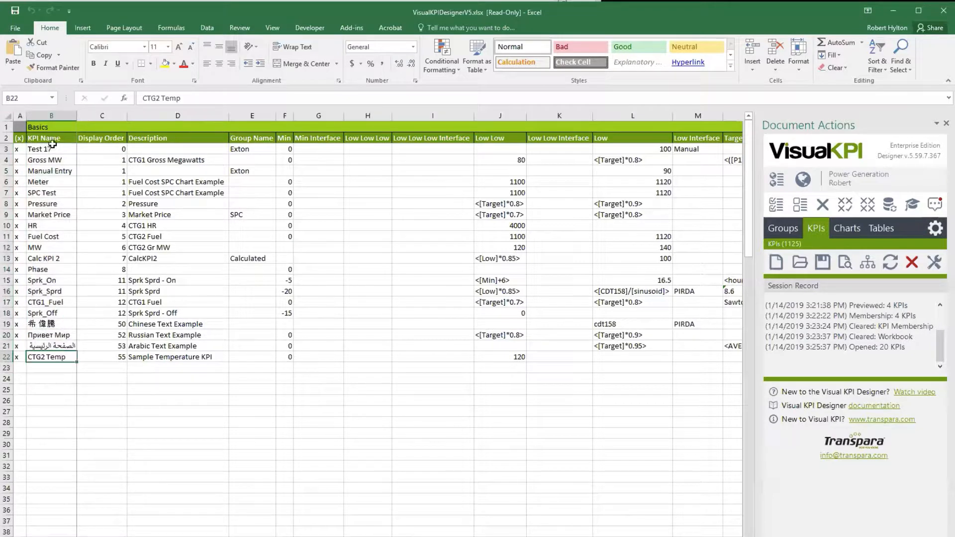
# Step: Add a KPI named Training in the first empty row below CTG2 Temp and mark that row with x
pyautogui.click(62, 366)
pyautogui.click(20, 367)
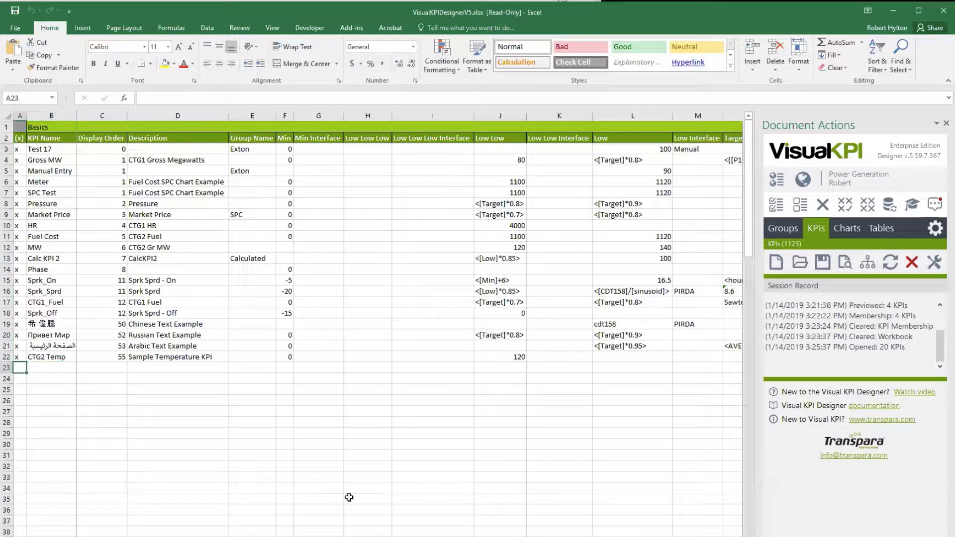
pyautogui.write('x')
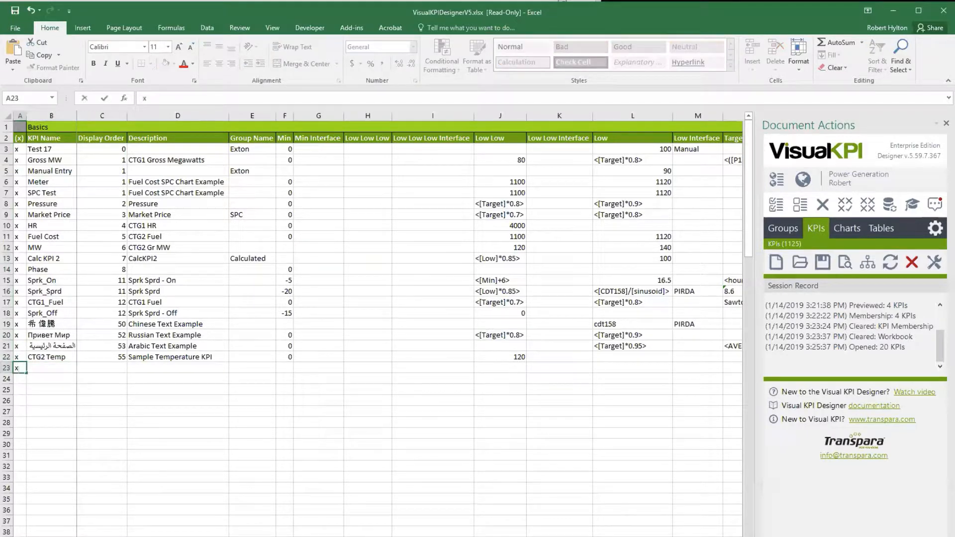
pyautogui.press('Tab')
pyautogui.write('Trainin')
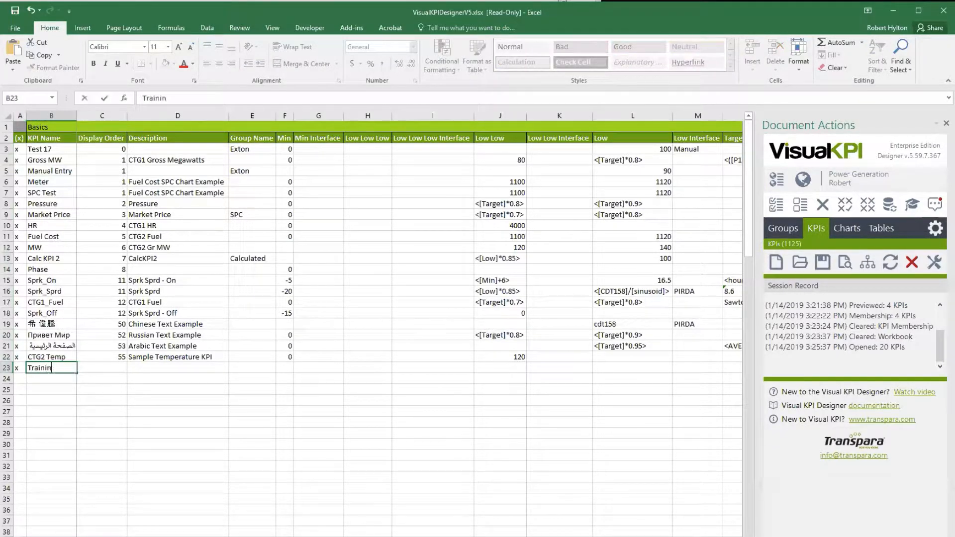
pyautogui.write('g')
pyautogui.click(92, 377)
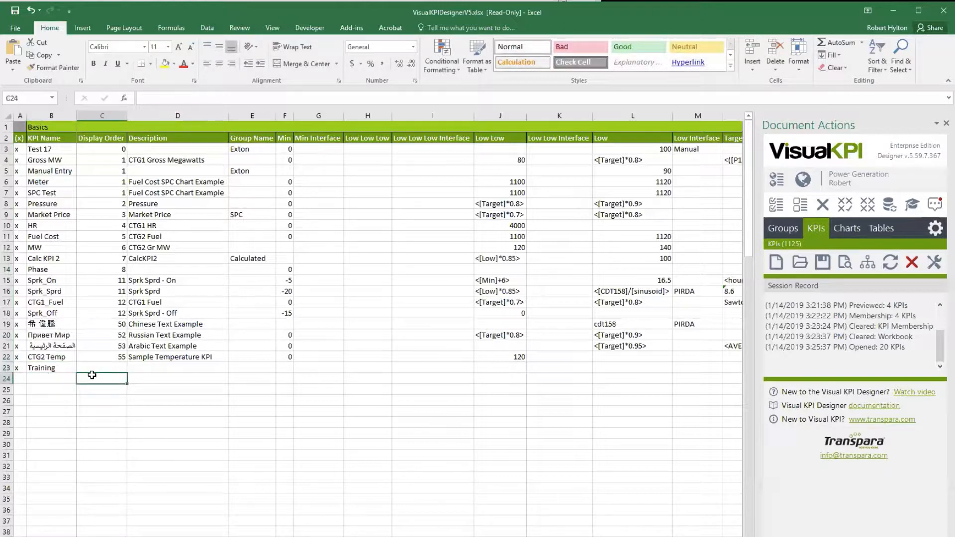
pyautogui.click(18, 368)
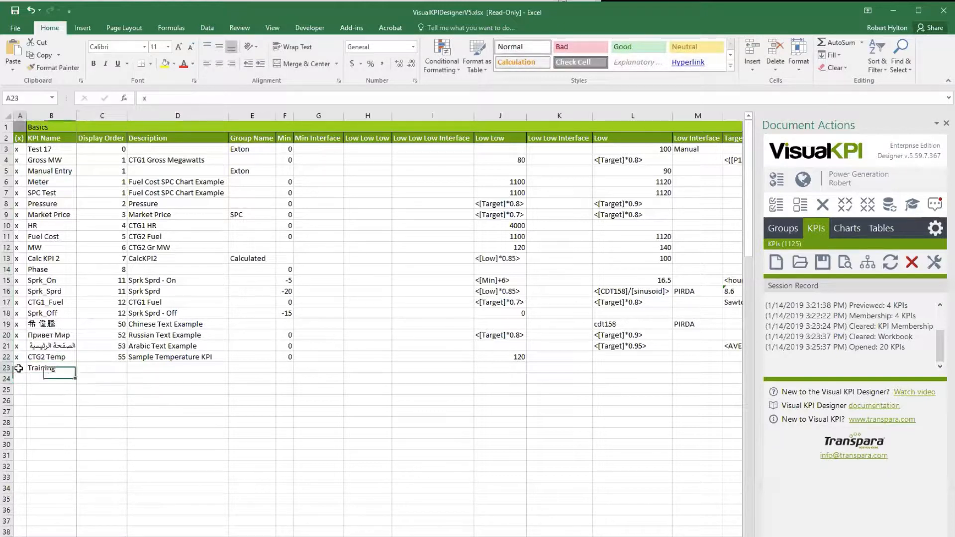
pyautogui.click(49, 370)
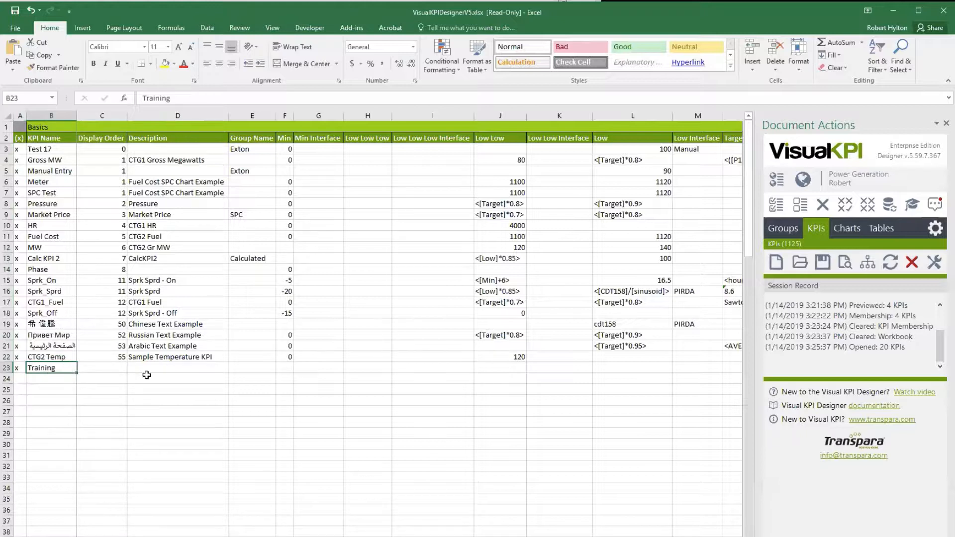
# Step: Assign the Training KPI to the Exton group
pyautogui.click(258, 369)
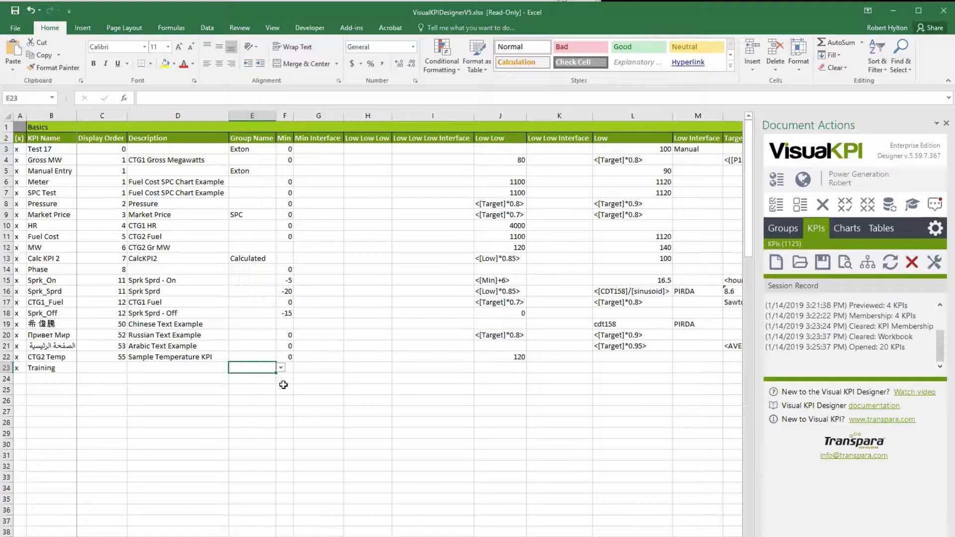
pyautogui.click(281, 368)
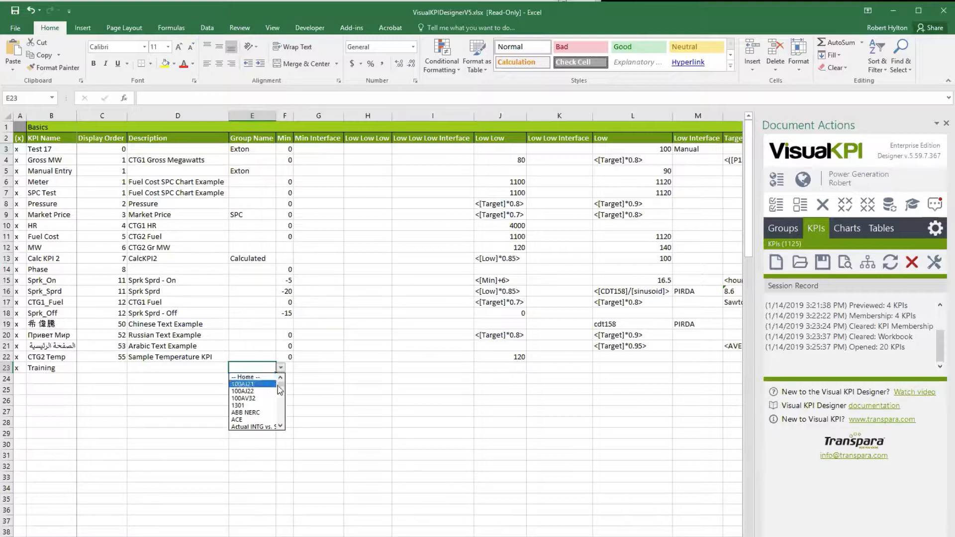
pyautogui.moveTo(281, 387); pyautogui.dragTo(283, 404)
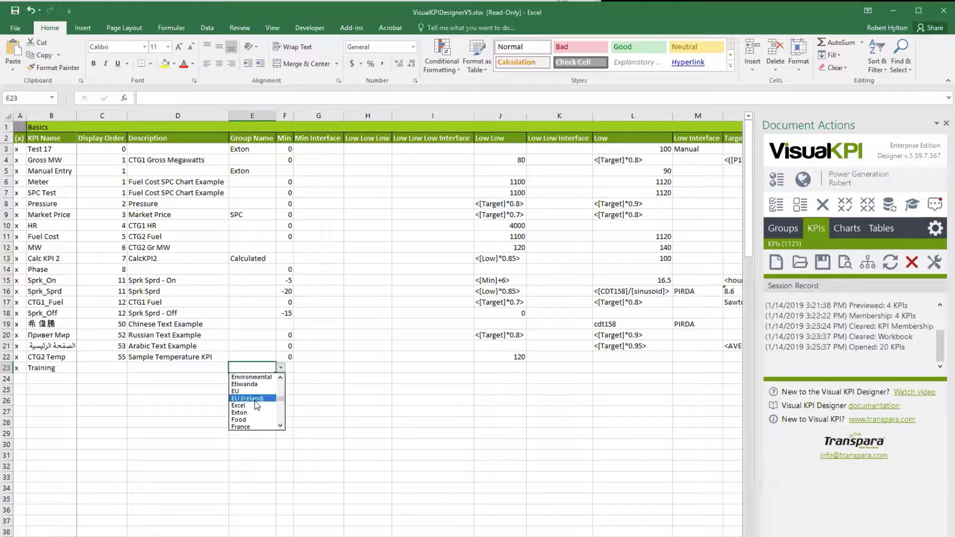
pyautogui.click(242, 412)
pyautogui.click(251, 390)
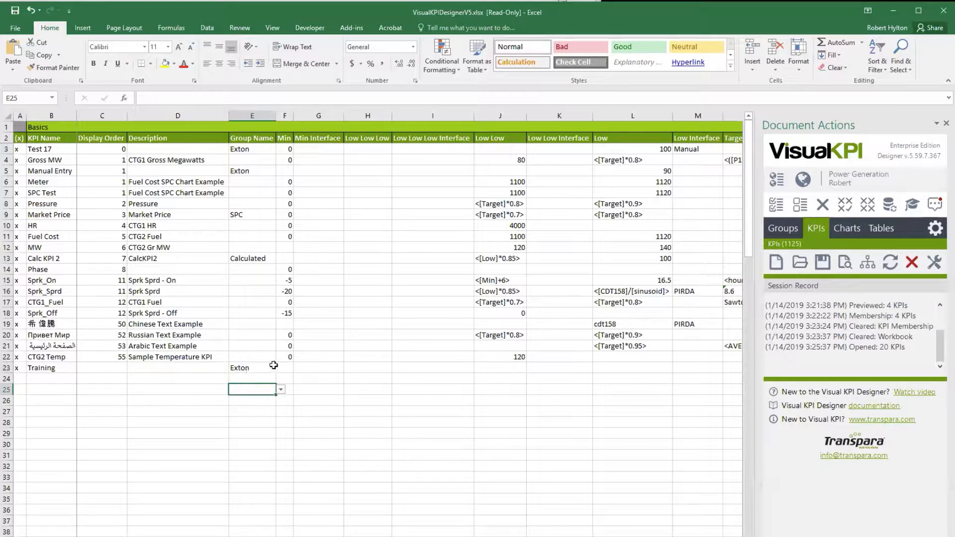
# Step: Save the KPIs marked in the sheet and refresh the Visual KPI web page's KPI list
pyautogui.click(823, 264)
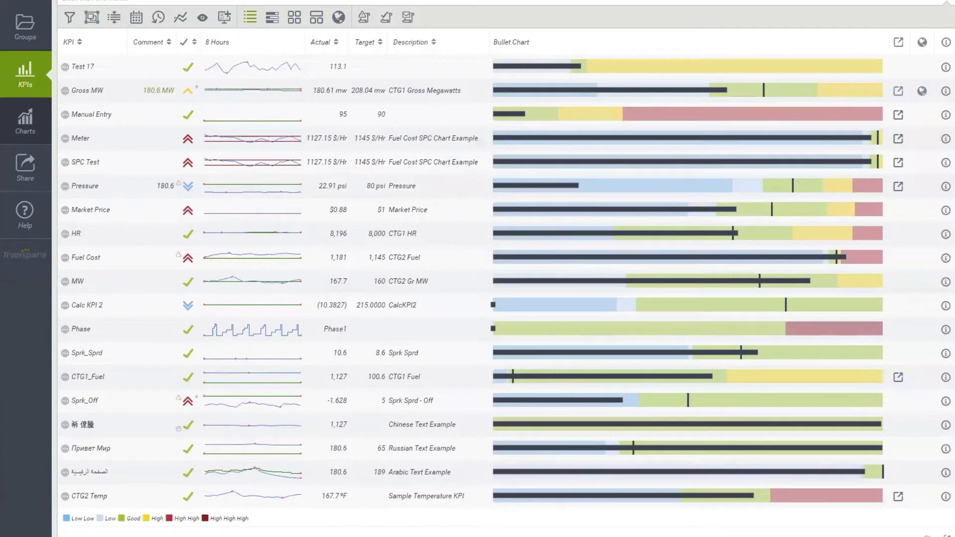
pyautogui.press('F5')
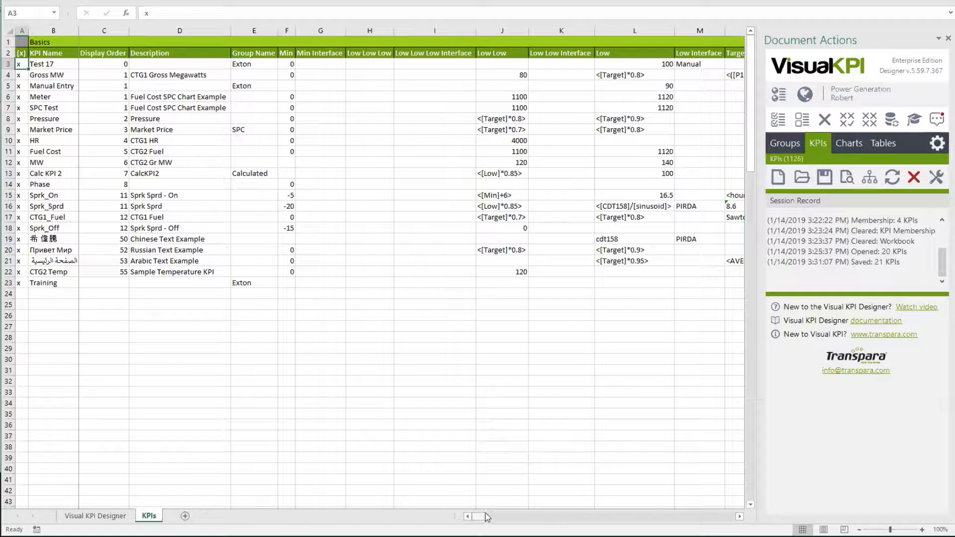
# Step: Look up the Attributes entry in the advanced settings and examine the attribute columns, from Region Name onward, in the KPI sheet
pyautogui.click(937, 143)
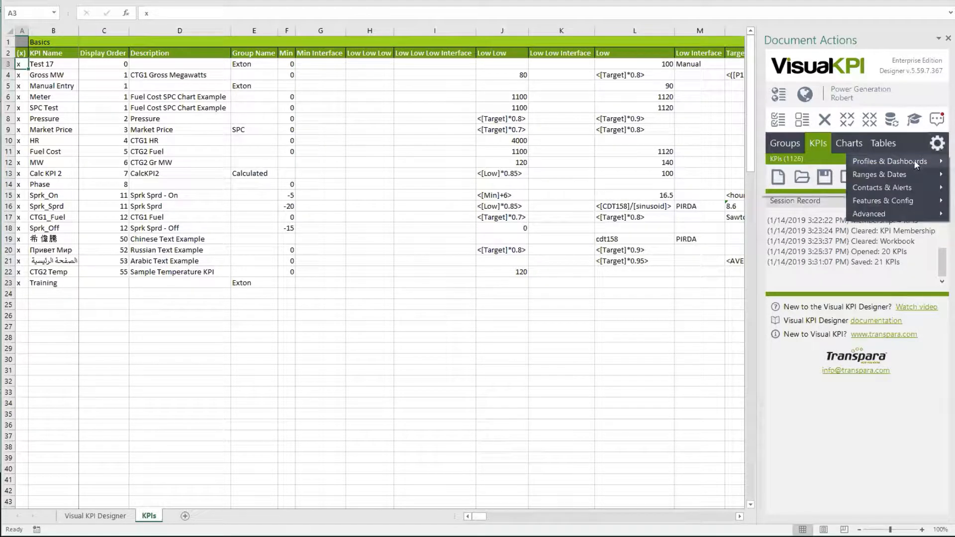
pyautogui.moveTo(868, 202)
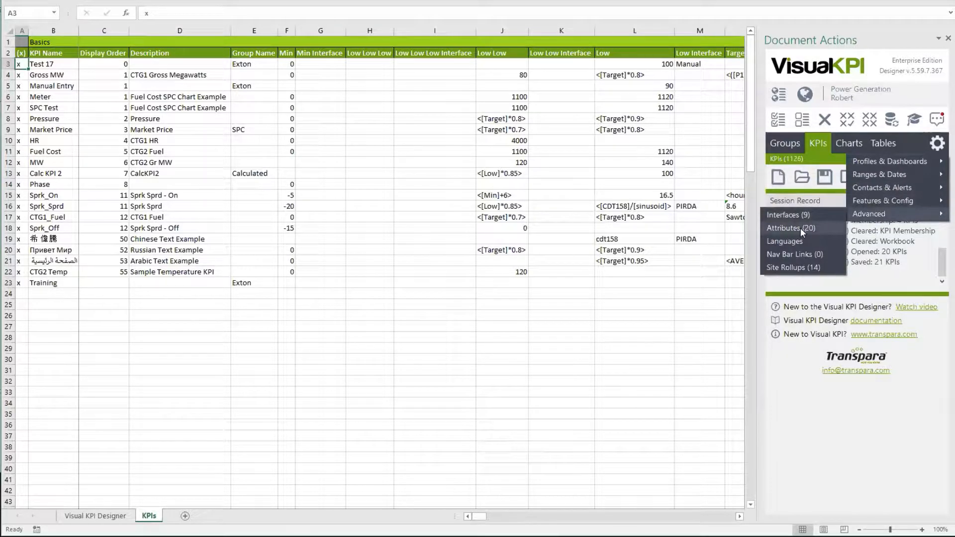
pyautogui.click(562, 345)
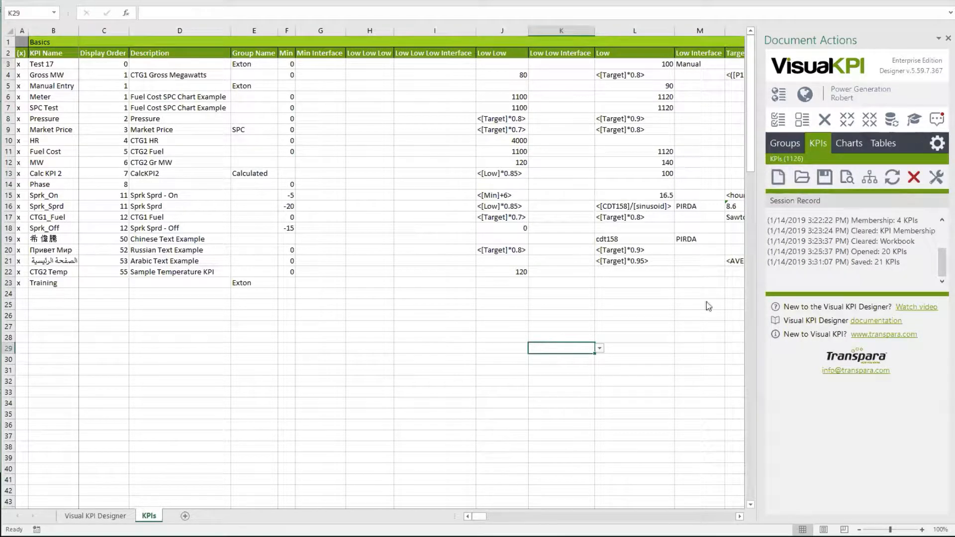
pyautogui.moveTo(481, 520); pyautogui.dragTo(517, 520)
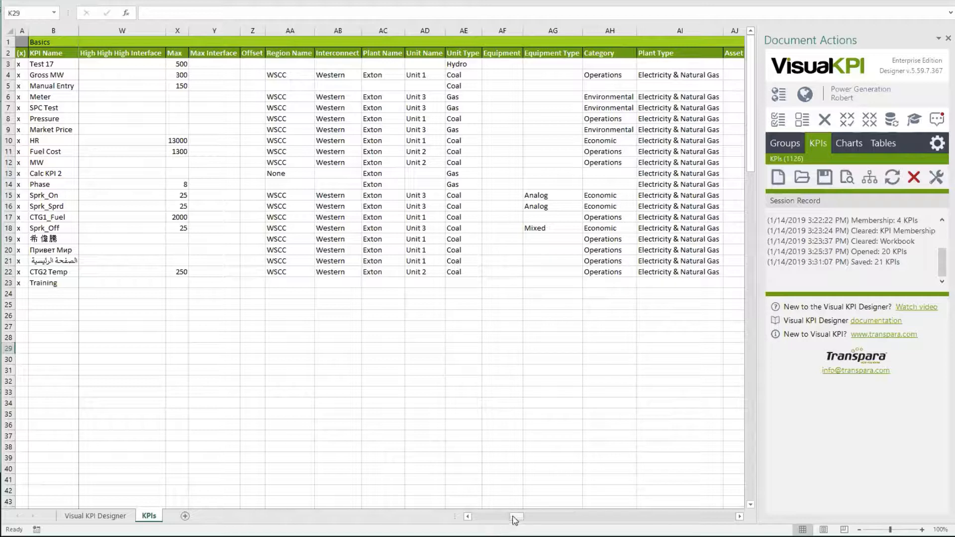
pyautogui.moveTo(513, 518); pyautogui.dragTo(473, 520)
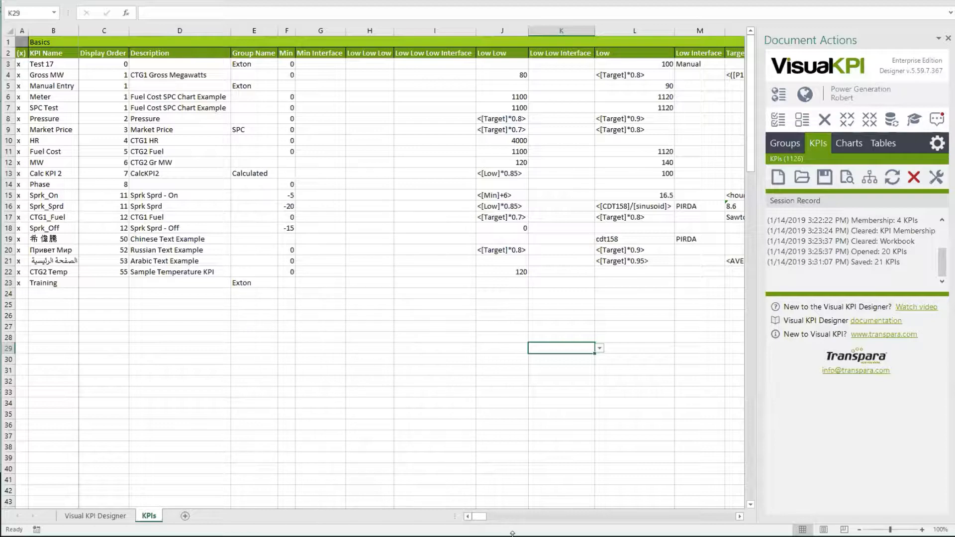
pyautogui.moveTo(482, 520)
pyautogui.mouseDown()
pyautogui.moveTo(625, 522)
pyautogui.moveTo(477, 519)
pyautogui.mouseUp()
# Step: Switch the KPI sheet to the reduced column set, review its columns through Longitude, and restore the full column set
pyautogui.click(917, 123)
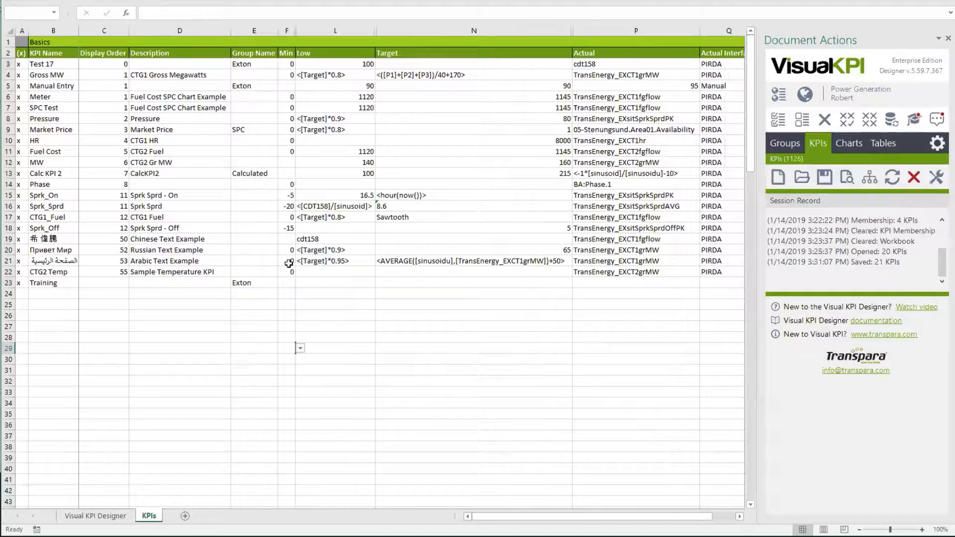
pyautogui.moveTo(508, 521); pyautogui.dragTo(532, 519)
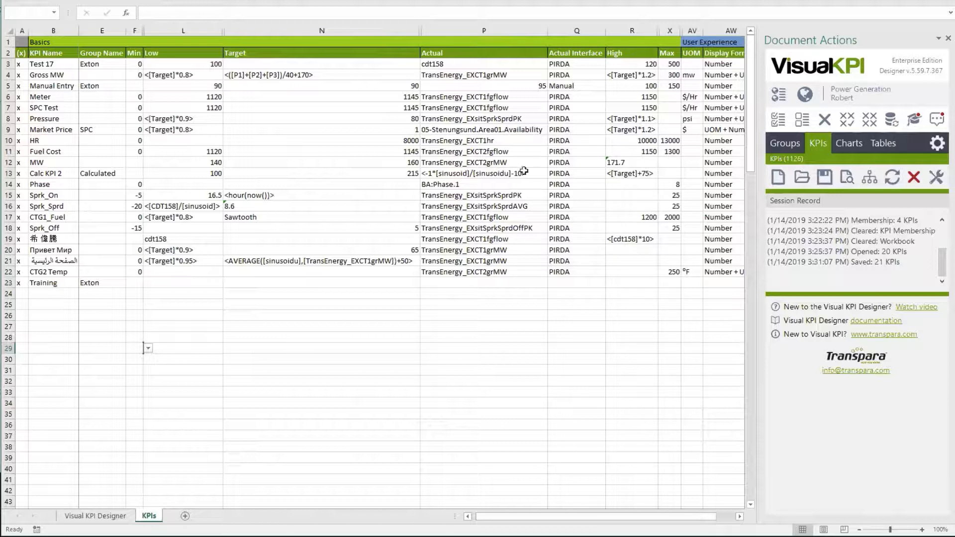
pyautogui.moveTo(647, 516); pyautogui.dragTo(666, 515)
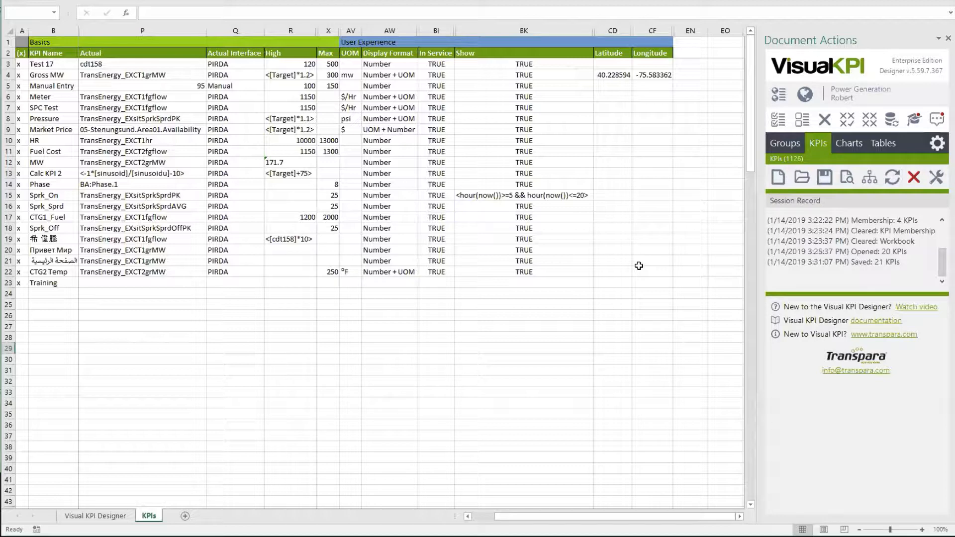
pyautogui.moveTo(650, 520); pyautogui.dragTo(620, 521)
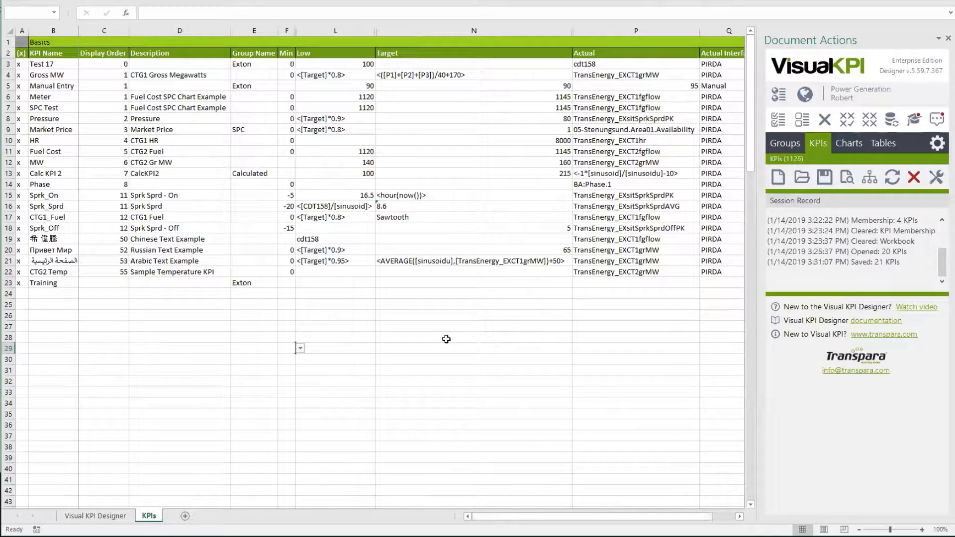
pyautogui.click(914, 121)
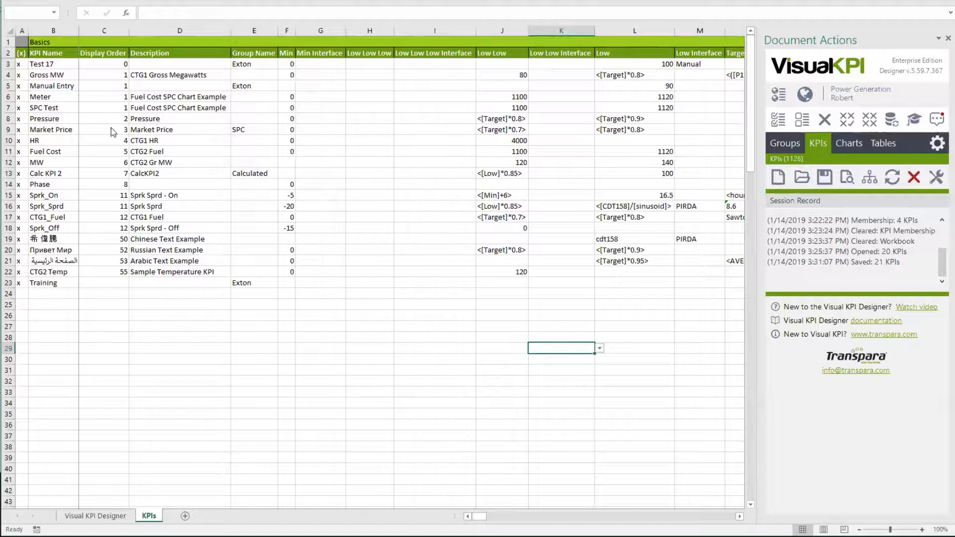
# Step: Examine the Basics, User Experience, SPC and Extended column sections across the full KPI sheet
pyautogui.click(45, 40)
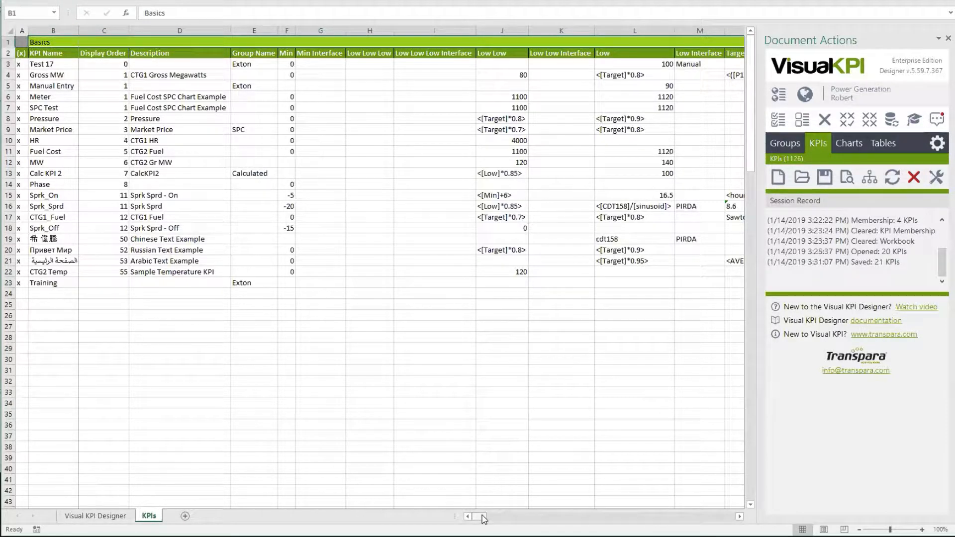
pyautogui.moveTo(481, 519); pyautogui.dragTo(513, 517)
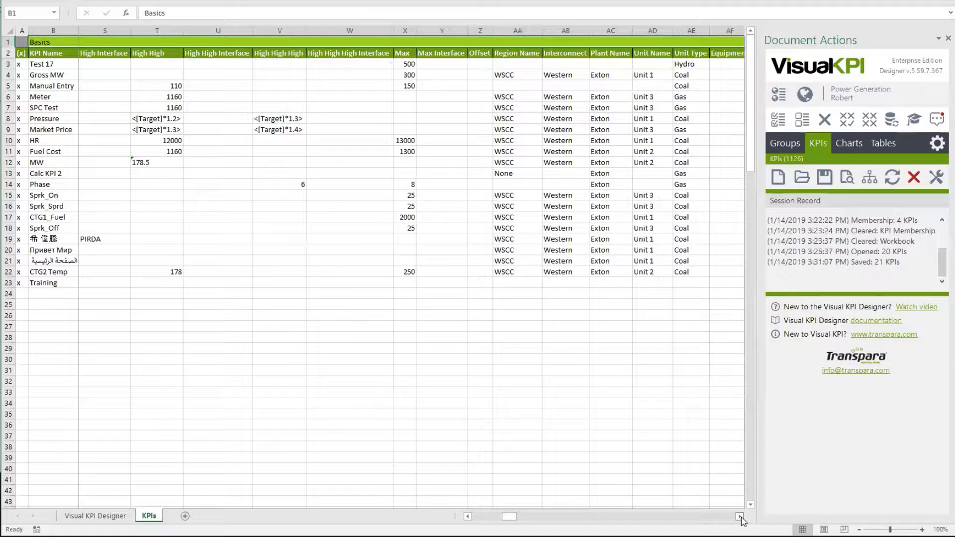
pyautogui.moveTo(740, 517); pyautogui.dragTo(740, 517)
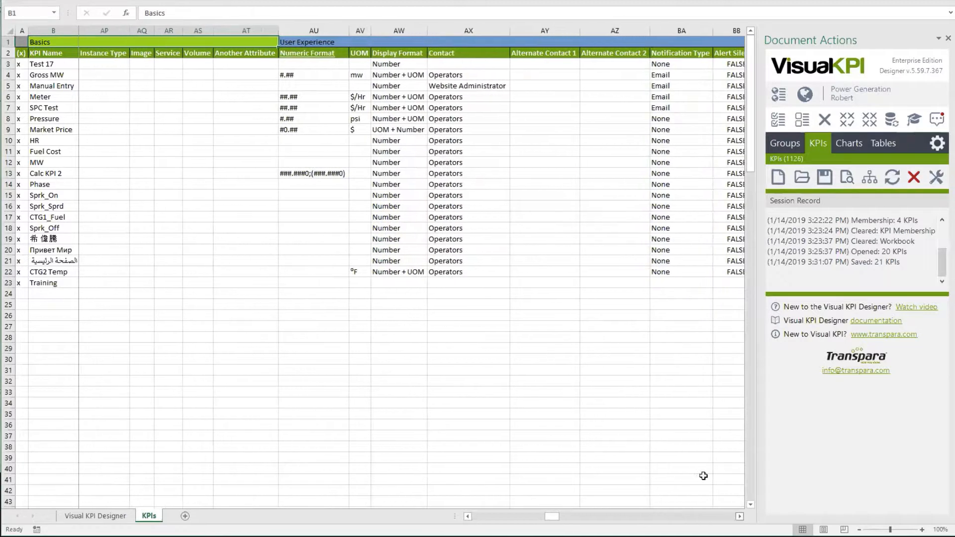
pyautogui.click(319, 42)
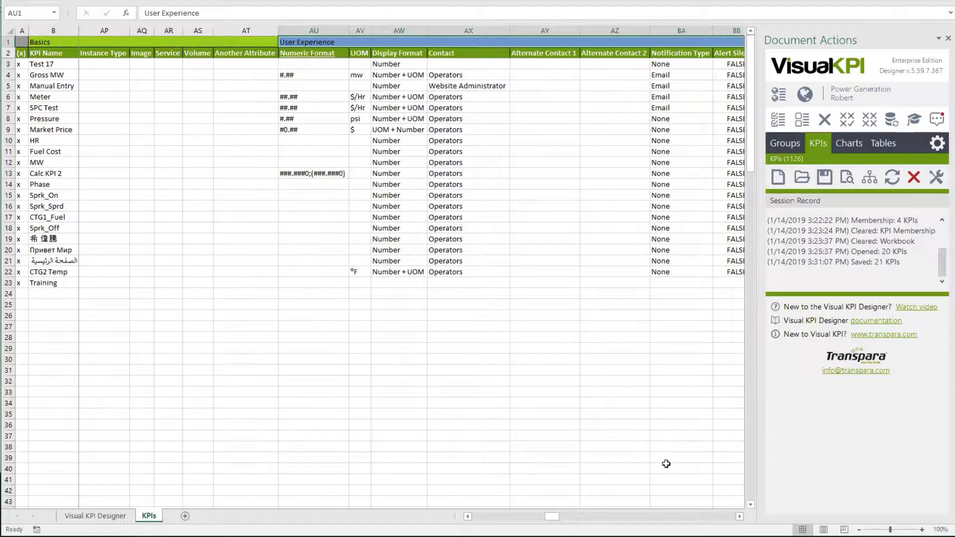
pyautogui.moveTo(553, 516); pyautogui.dragTo(572, 520)
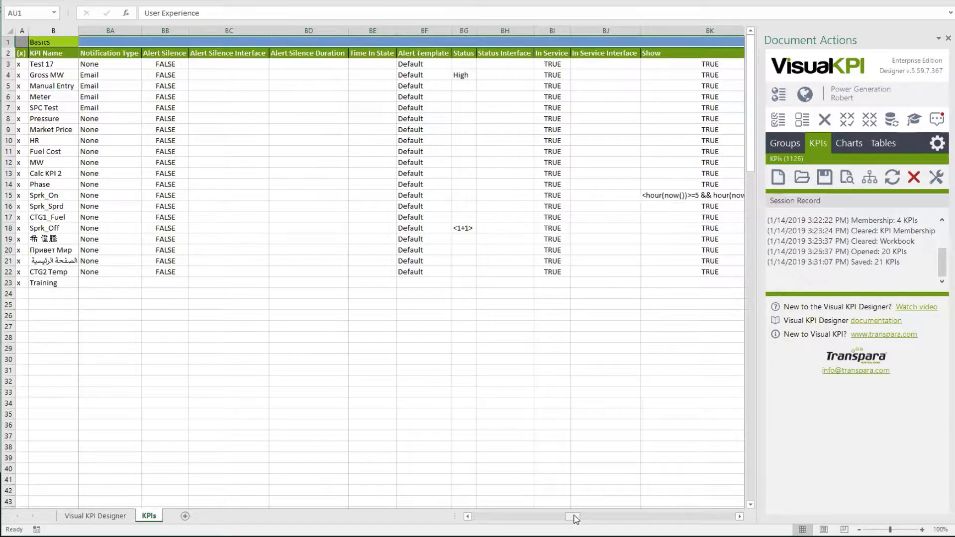
pyautogui.moveTo(576, 518); pyautogui.dragTo(602, 515)
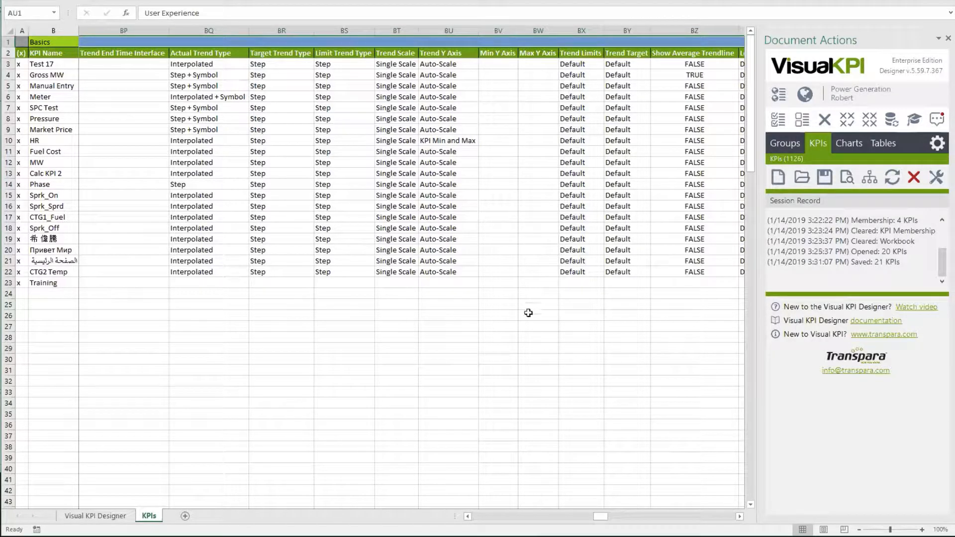
pyautogui.moveTo(600, 516); pyautogui.dragTo(638, 516)
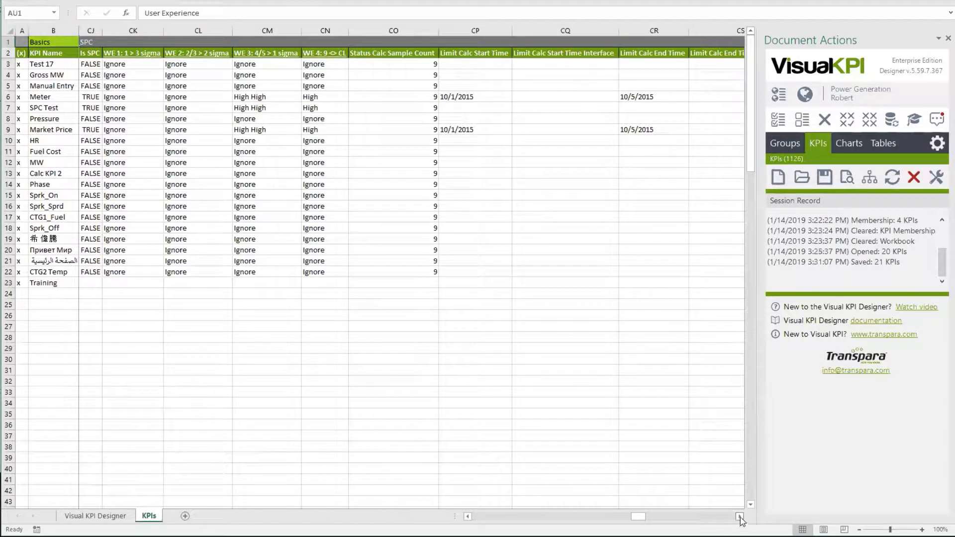
pyautogui.moveTo(740, 517); pyautogui.dragTo(740, 518)
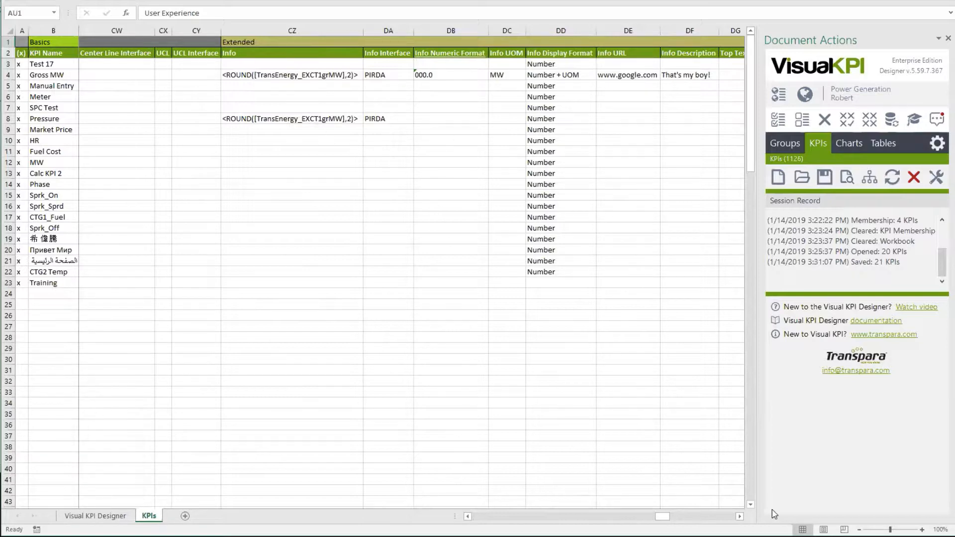
pyautogui.click(739, 515)
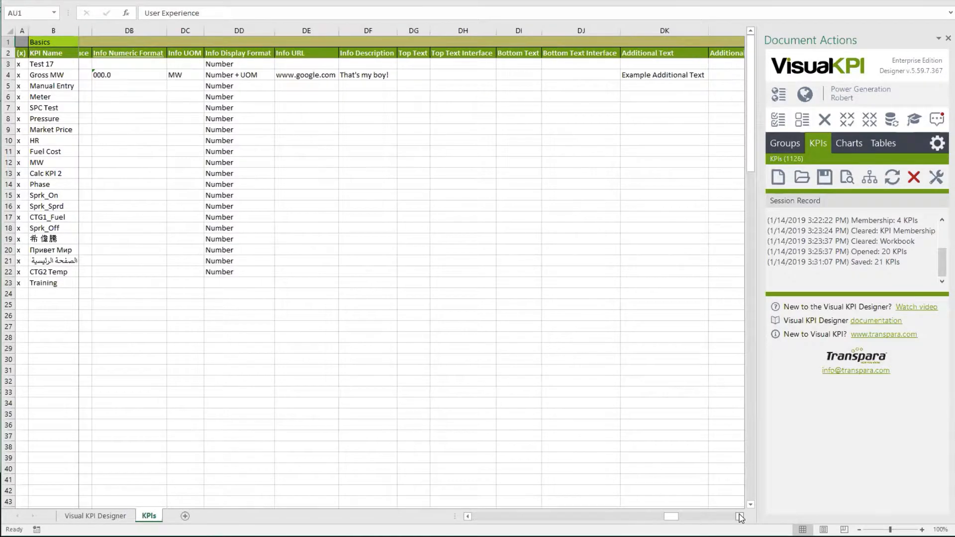
# Step: Examine the columns from Info Numeric Format through the Parameter columns and read the explanation of Parameter 1
pyautogui.click(739, 516)
pyautogui.click(739, 515)
pyautogui.click(739, 516)
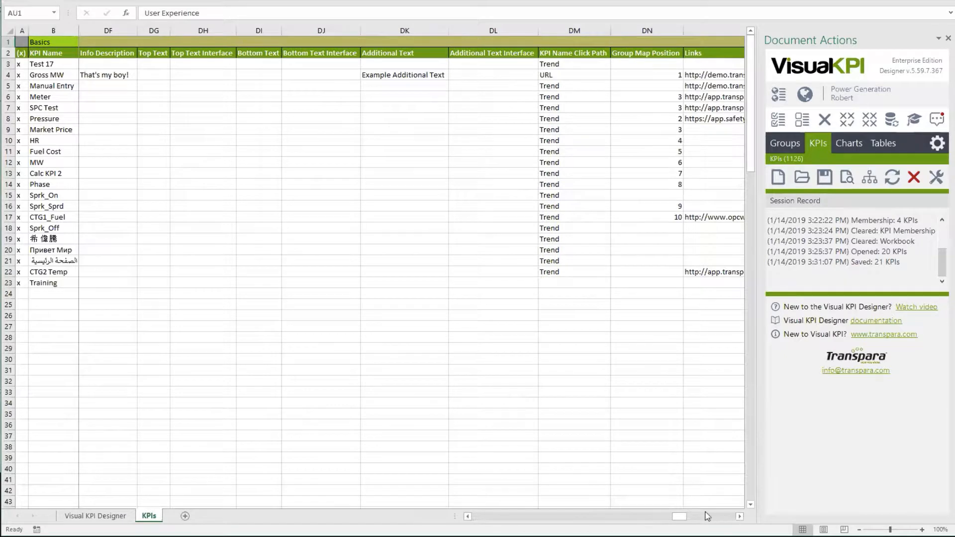
pyautogui.moveTo(687, 519); pyautogui.dragTo(698, 520)
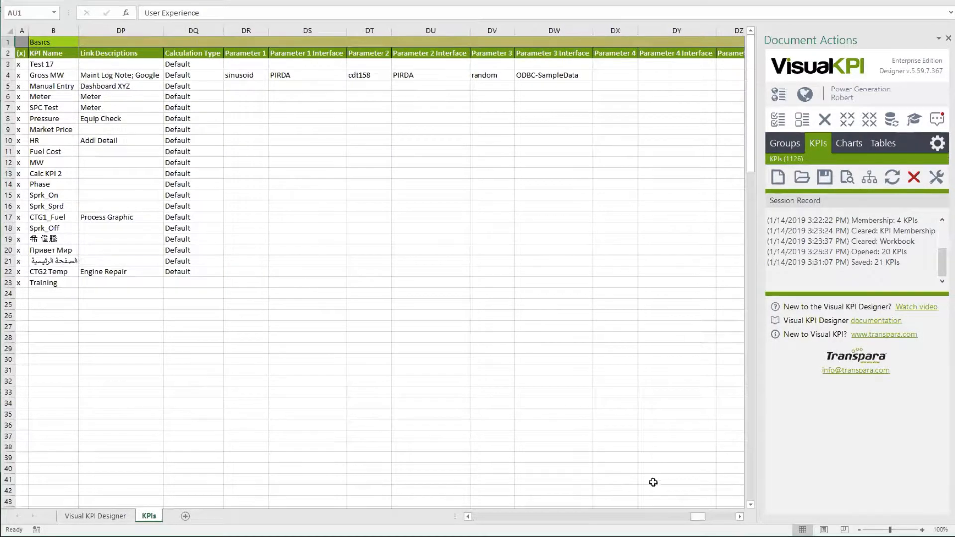
pyautogui.click(252, 53)
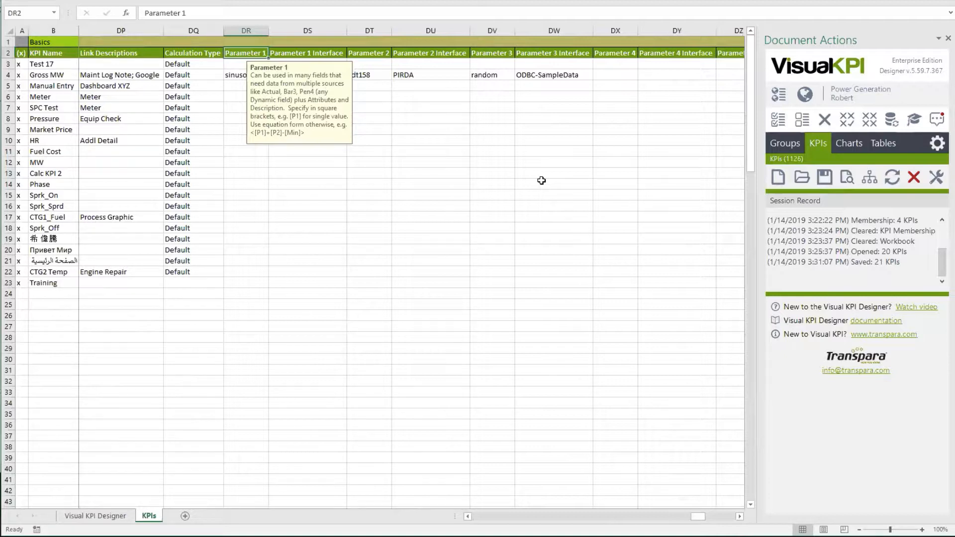
# Step: Examine the Access Group List entries of the KPIs, including the Training row, and the KPI ID column in the System section
pyautogui.moveTo(699, 515); pyautogui.dragTo(729, 517)
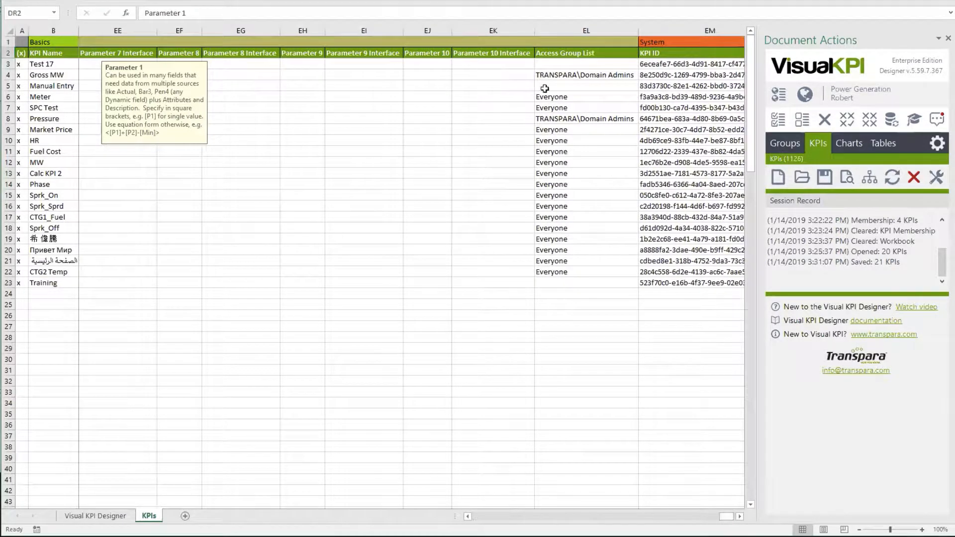
pyautogui.click(564, 63)
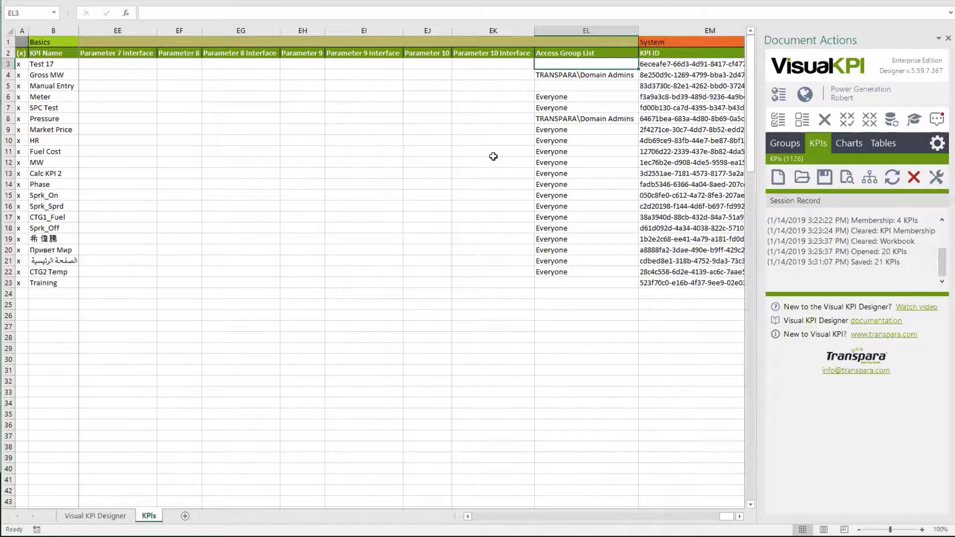
pyautogui.moveTo(566, 129); pyautogui.dragTo(588, 273)
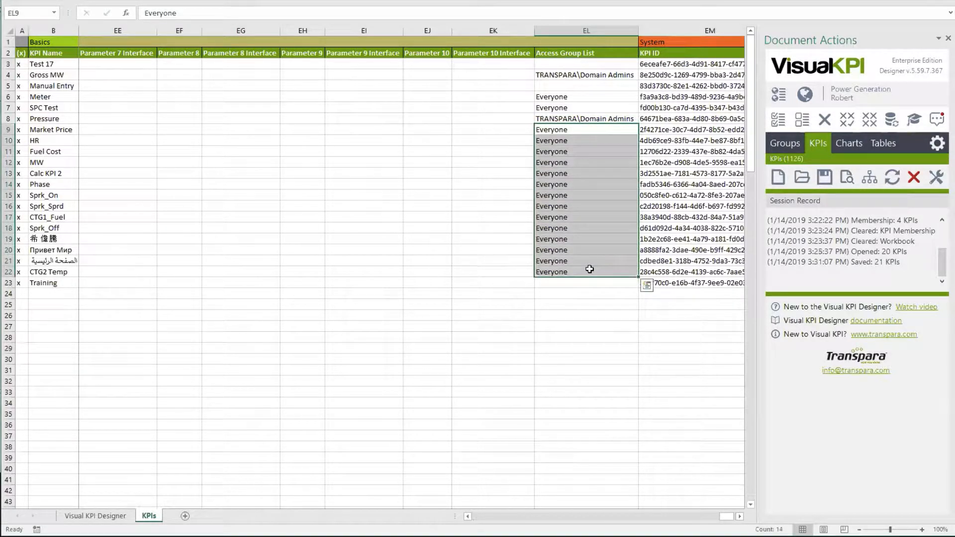
pyautogui.click(574, 75)
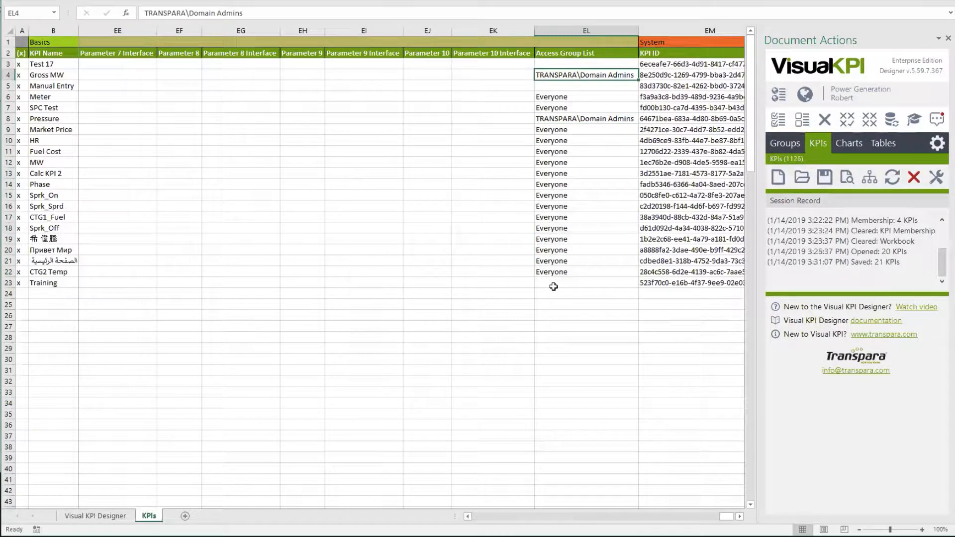
pyautogui.moveTo(554, 284); pyautogui.dragTo(553, 295)
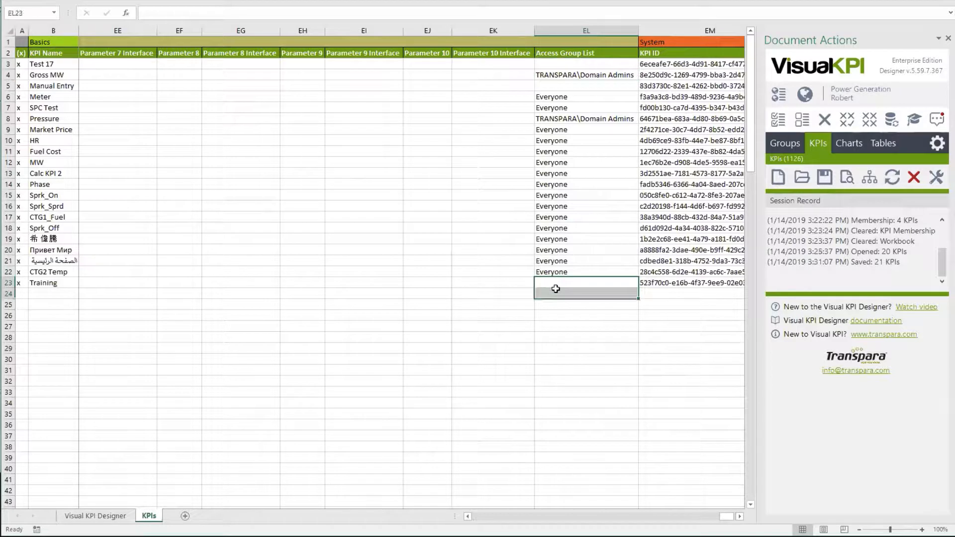
pyautogui.click(526, 282)
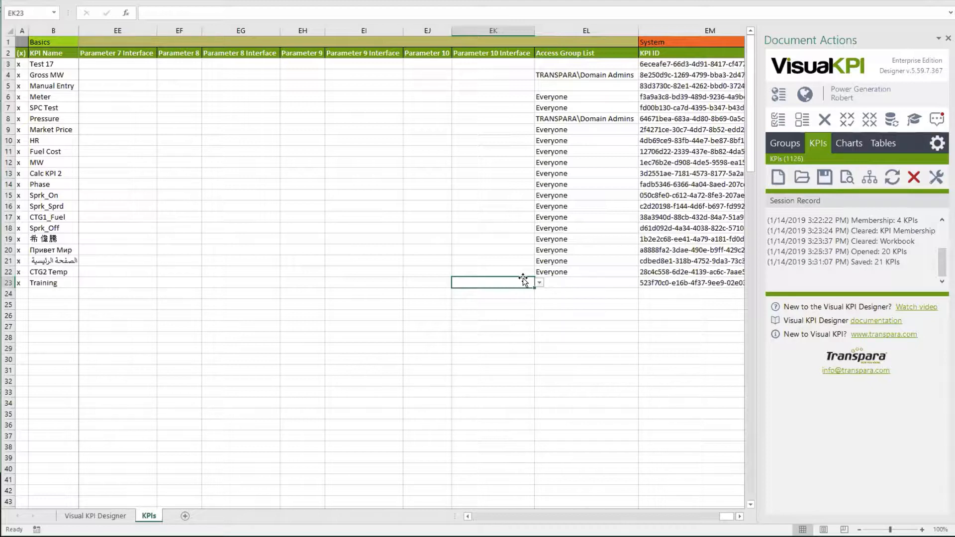
pyautogui.click(588, 282)
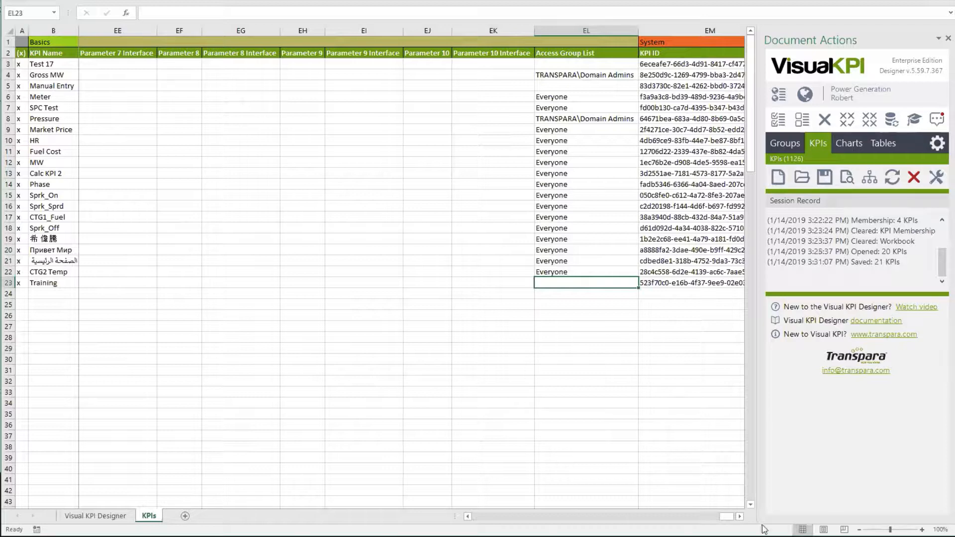
pyautogui.click(739, 516)
pyautogui.click(739, 516)
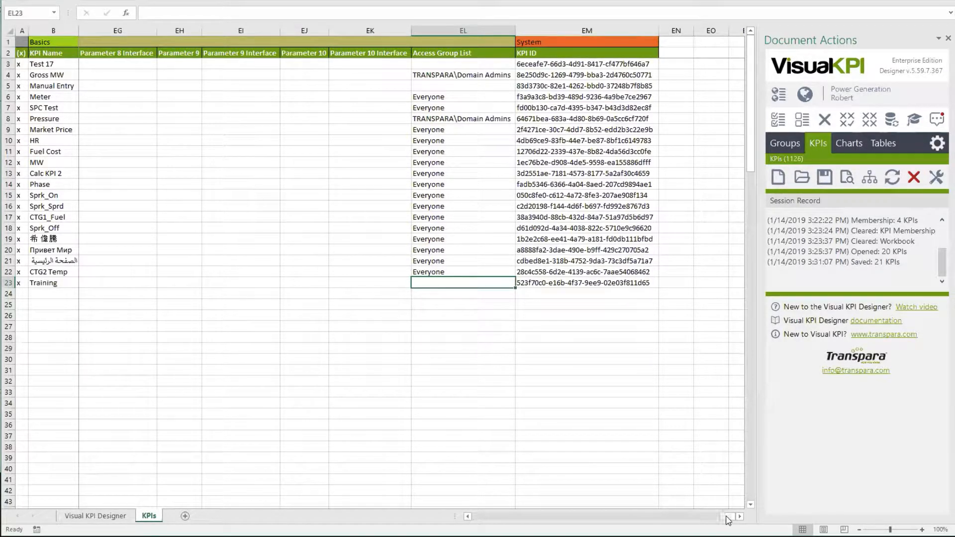
# Step: Examine how the Min, Low, Low Low and Actual columns pair with their interface columns in the Basics section
pyautogui.moveTo(726, 516); pyautogui.dragTo(472, 519)
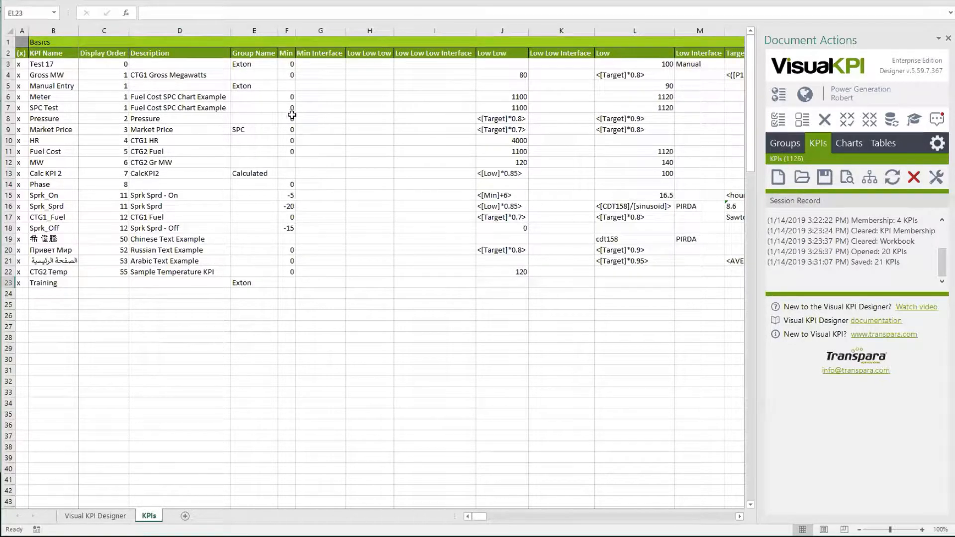
pyautogui.click(289, 53)
pyautogui.moveTo(290, 53); pyautogui.dragTo(319, 54)
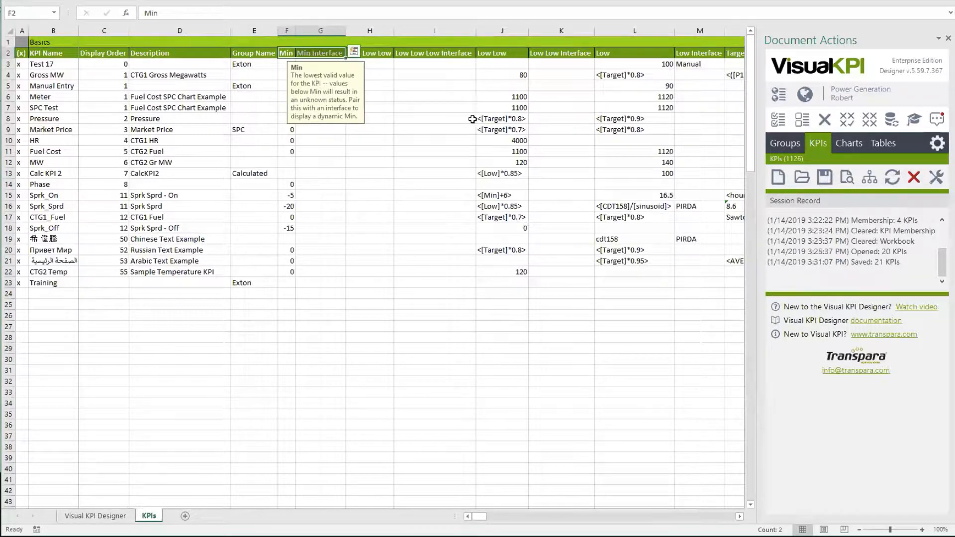
pyautogui.moveTo(631, 54); pyautogui.dragTo(691, 54)
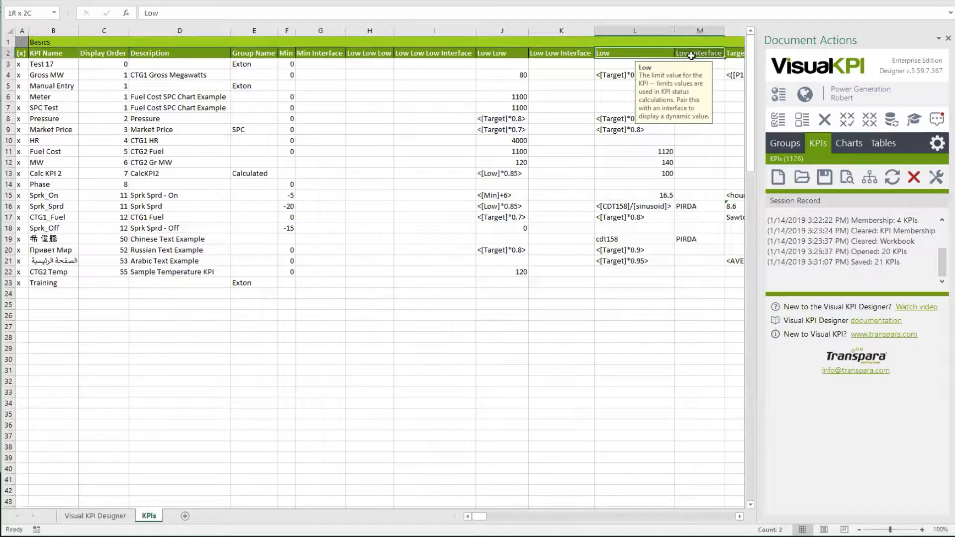
pyautogui.moveTo(499, 55); pyautogui.dragTo(559, 56)
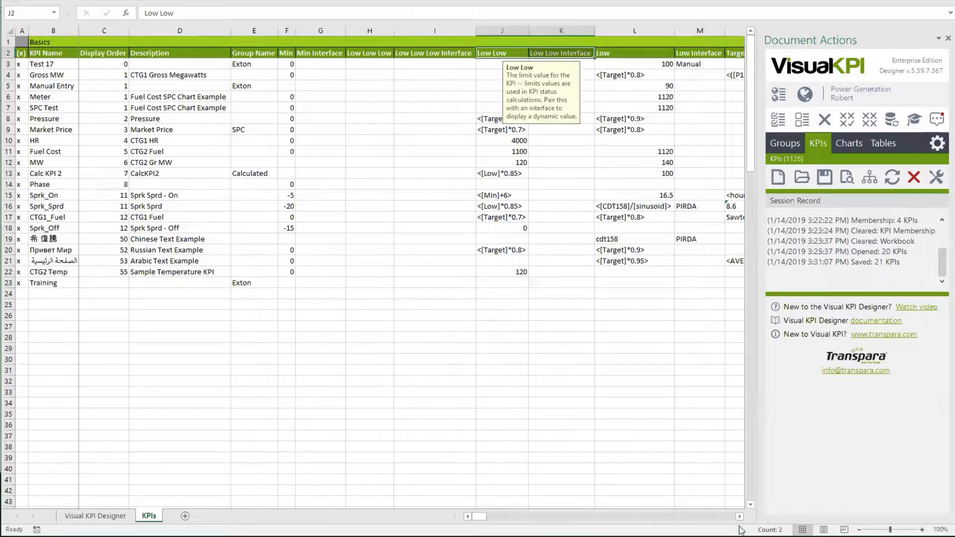
pyautogui.moveTo(740, 517); pyautogui.dragTo(740, 518)
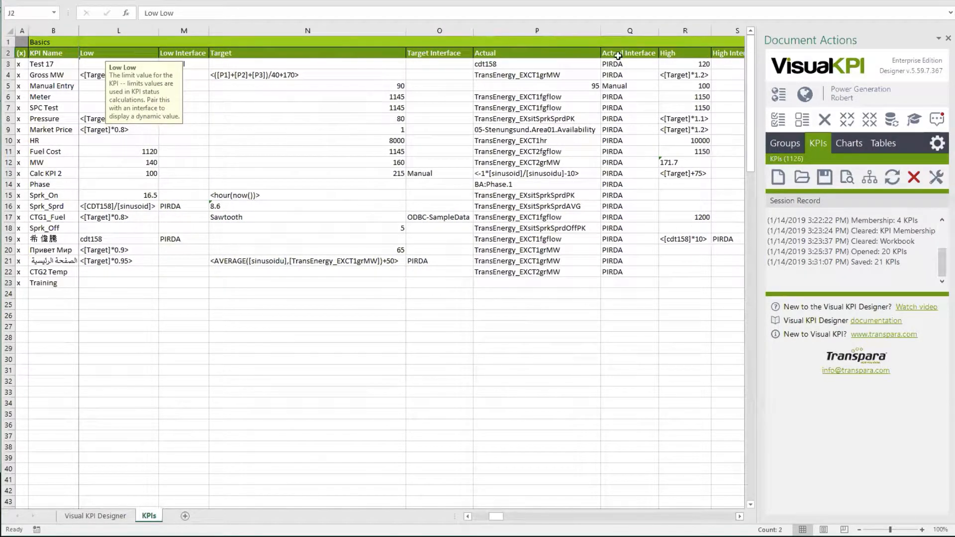
pyautogui.click(557, 53)
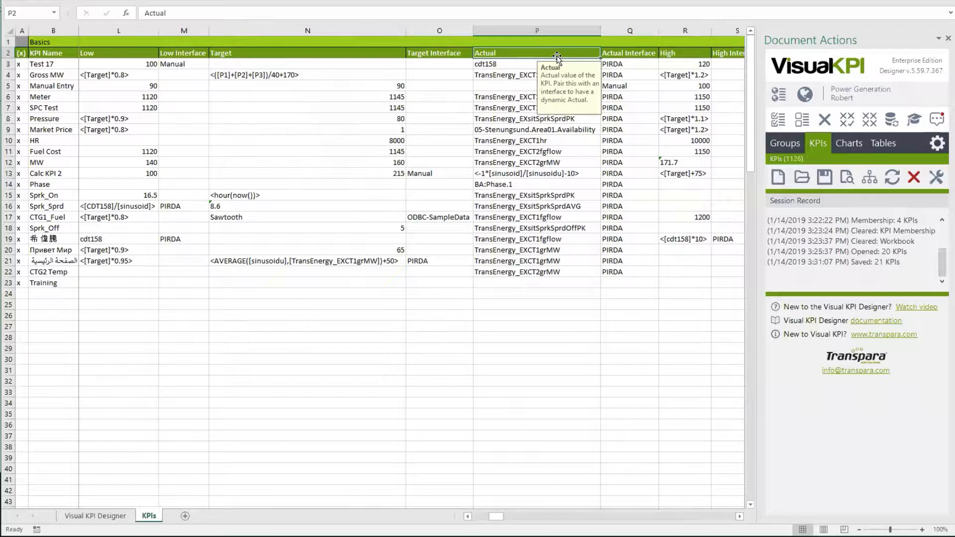
# Step: Review the interfaces available for Gross MW's Low Interface cell and leave the cell empty
pyautogui.click(193, 74)
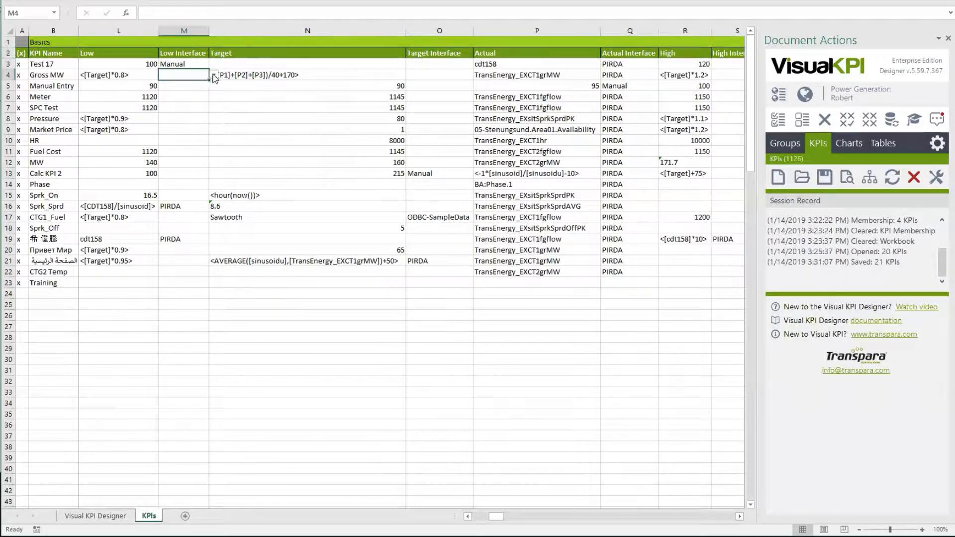
pyautogui.click(214, 75)
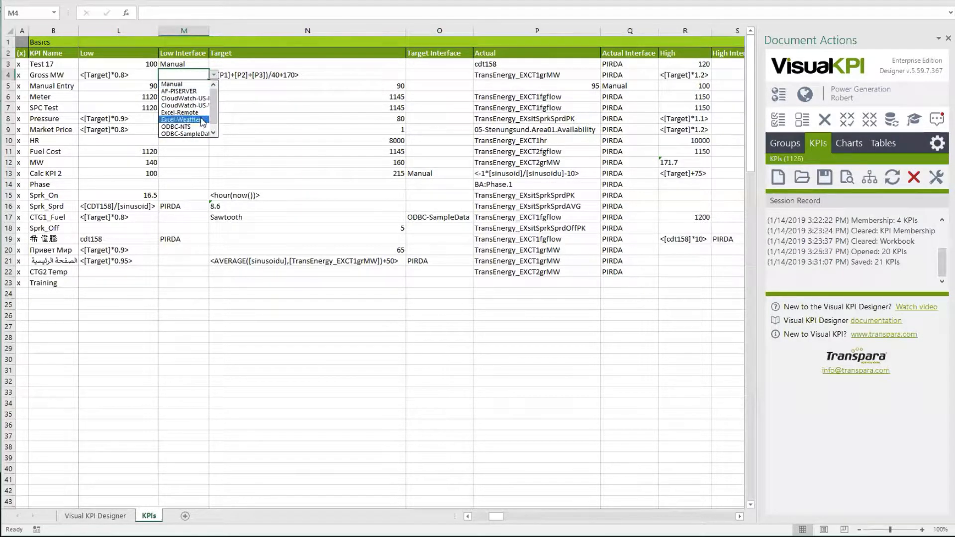
pyautogui.scroll(-1, 214, 108)
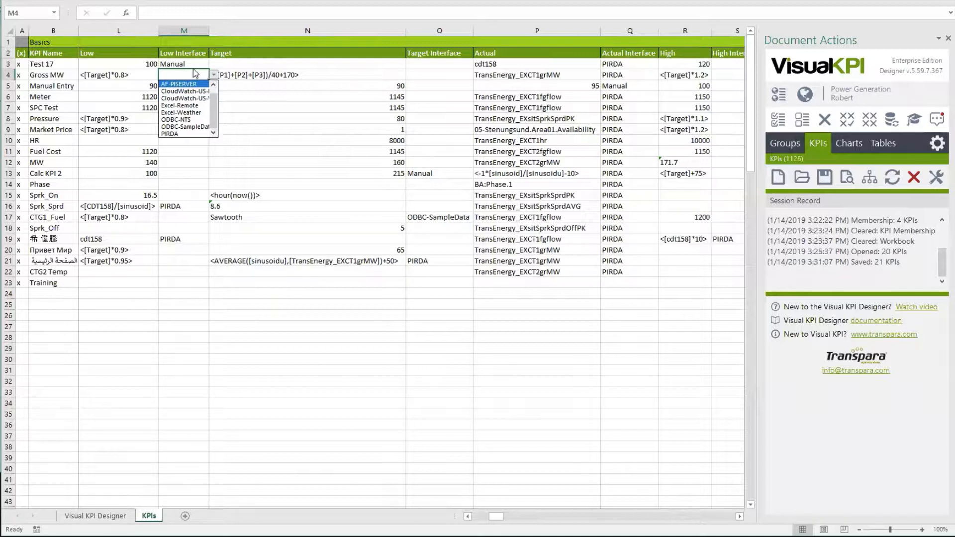
pyautogui.click(266, 128)
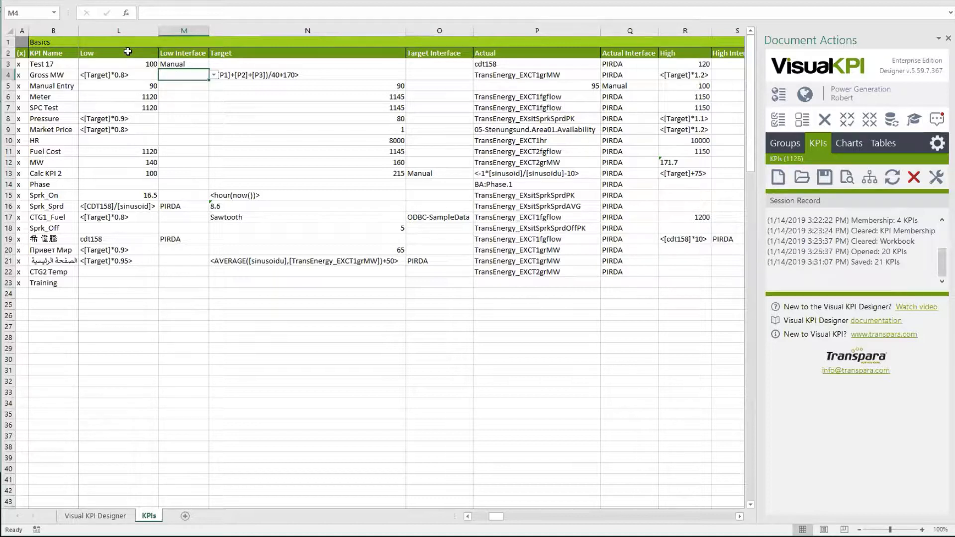
# Step: Compare Test 17's Actual value and CTG1_Fuel's Target value with their paired interface entries
pyautogui.click(523, 63)
pyautogui.click(631, 65)
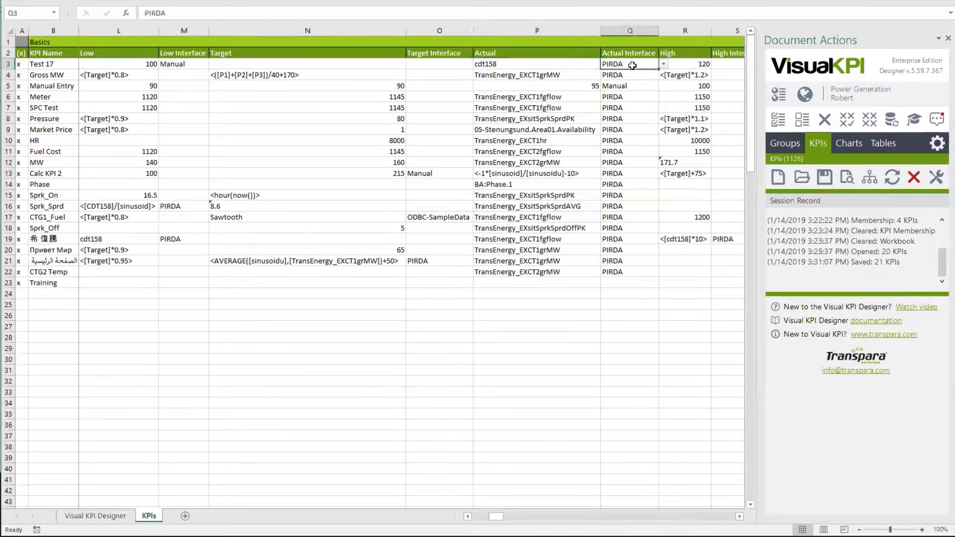
pyautogui.click(500, 64)
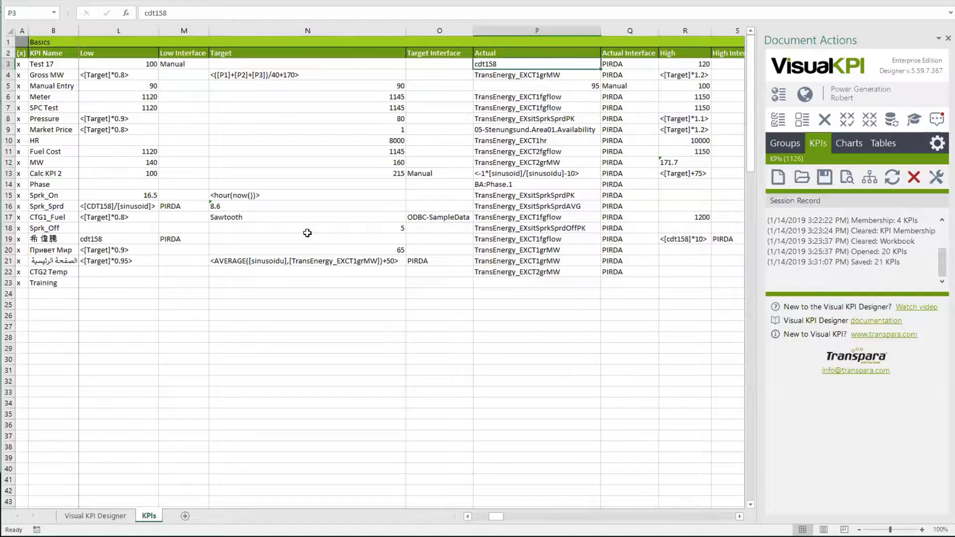
pyautogui.click(293, 217)
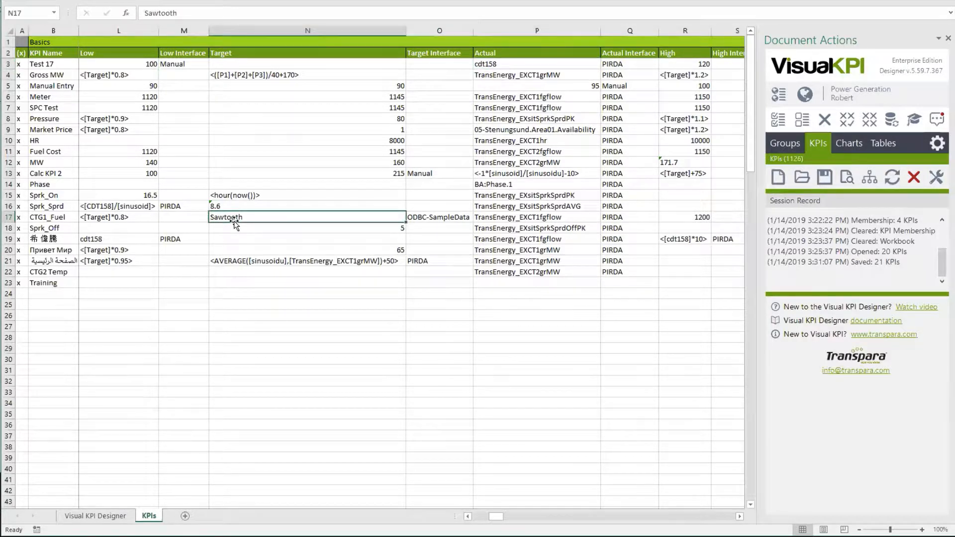
pyautogui.click(453, 217)
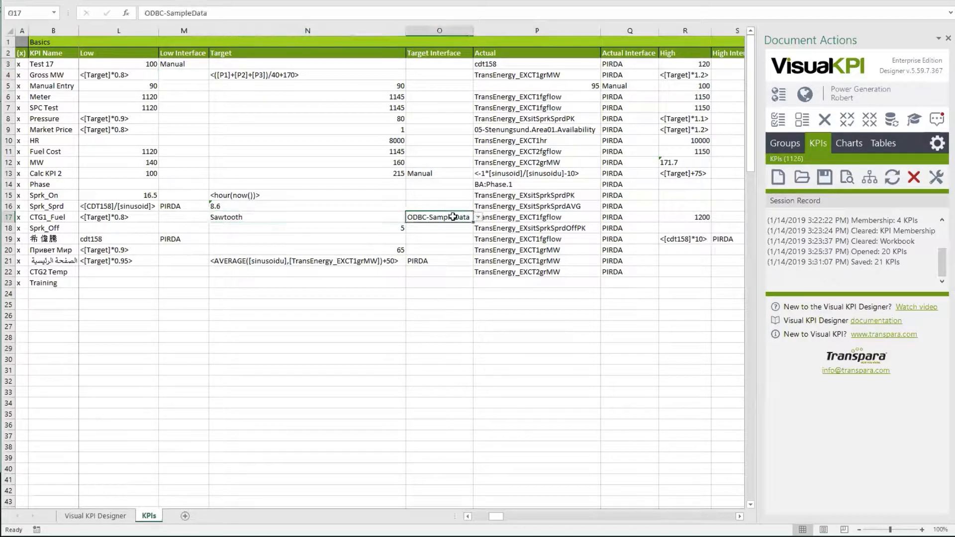
pyautogui.click(240, 217)
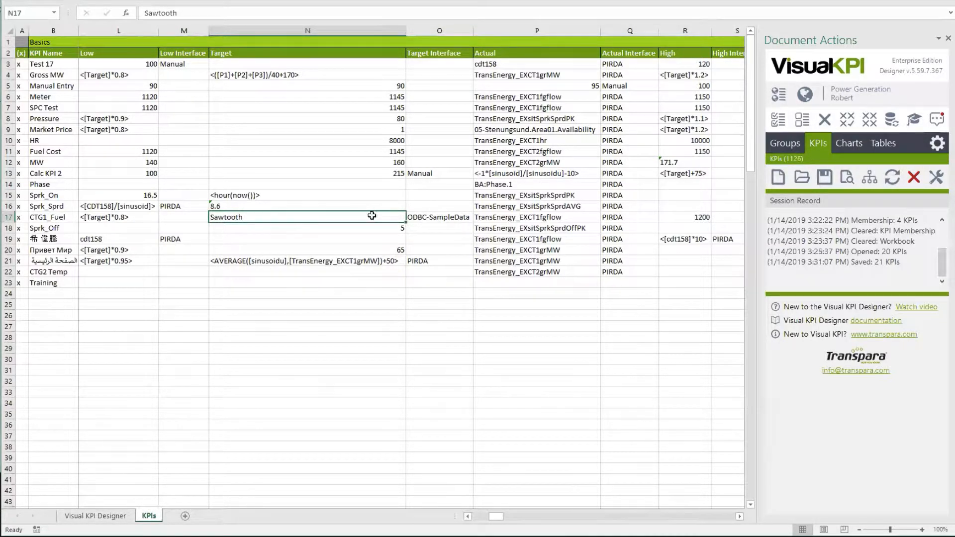
pyautogui.moveTo(390, 215); pyautogui.dragTo(427, 216)
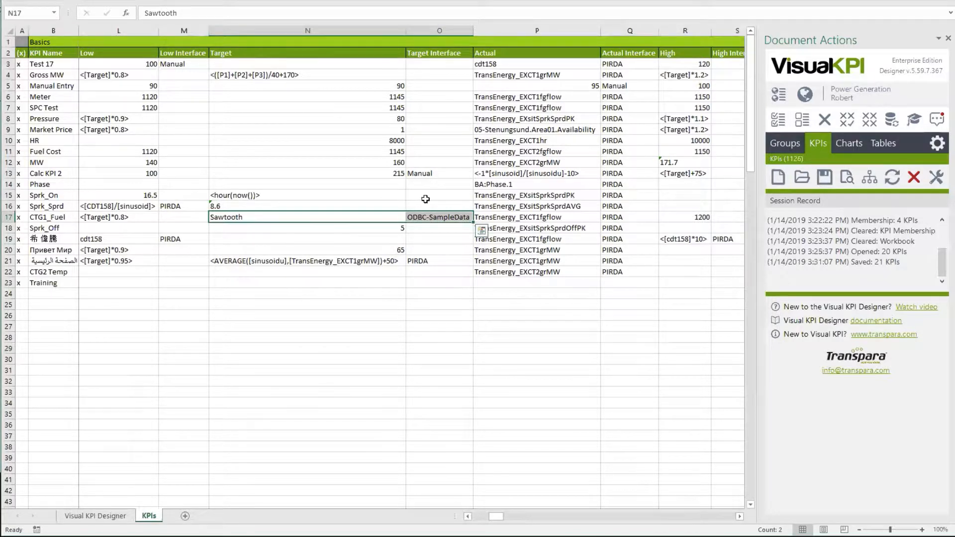
# Step: Check Fuel Cost's Actual tag and the Phase KPI's Actual tag with its paired interface
pyautogui.click(504, 154)
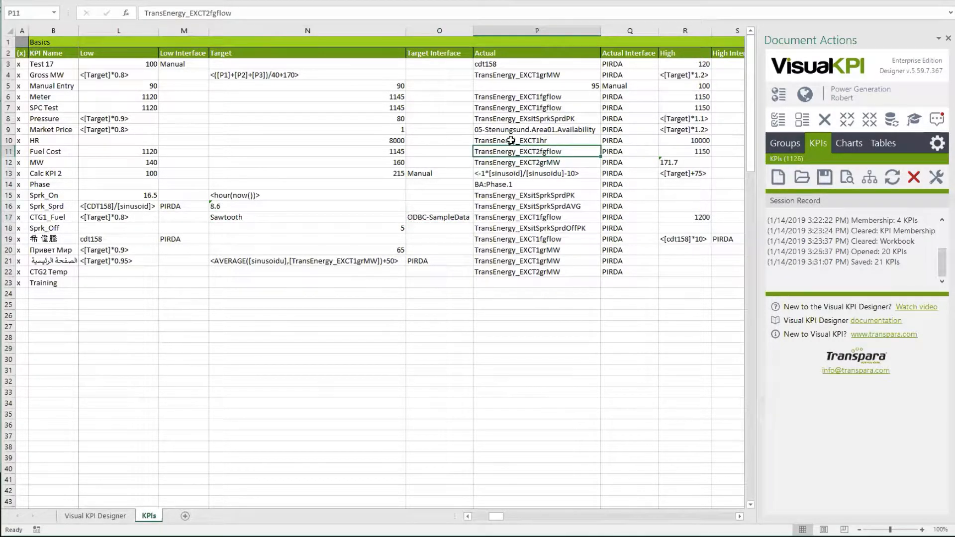
pyautogui.click(503, 182)
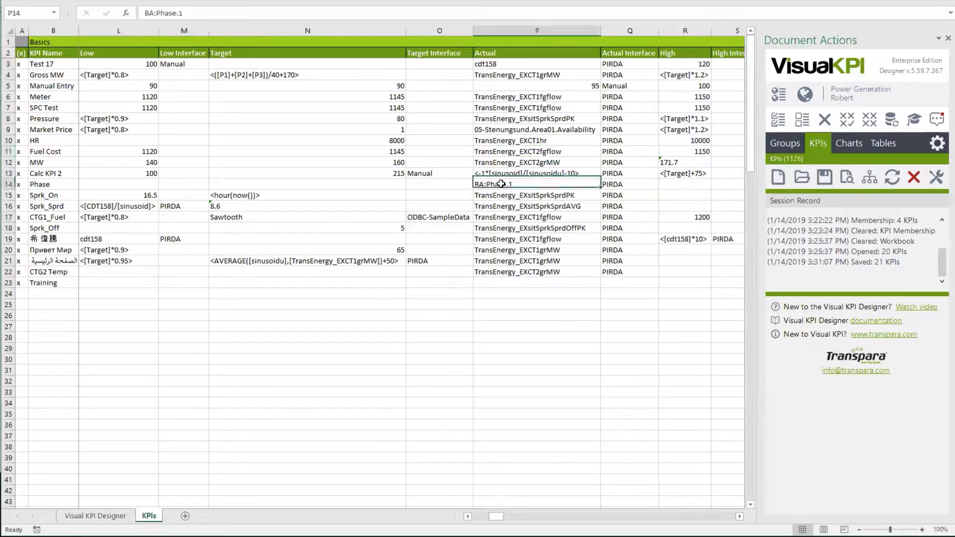
pyautogui.click(619, 184)
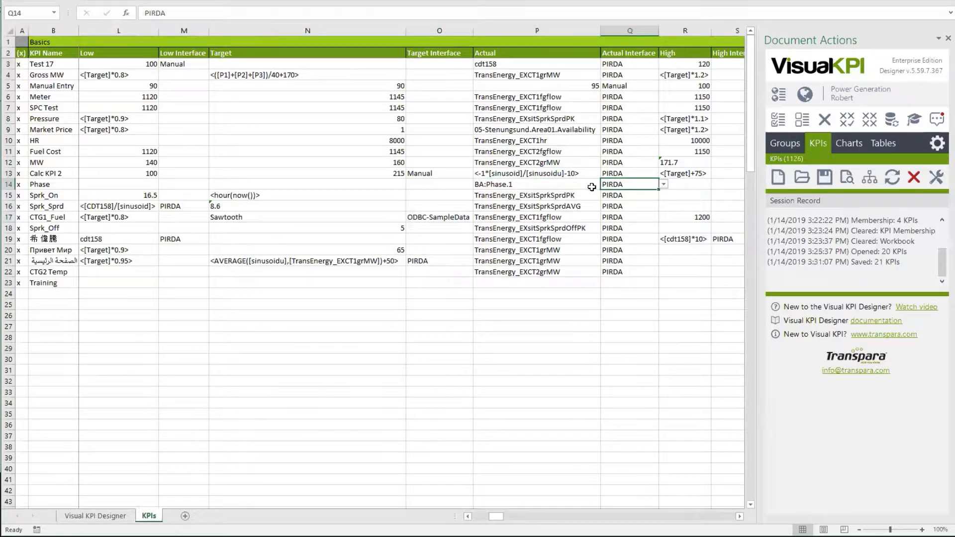
pyautogui.click(551, 187)
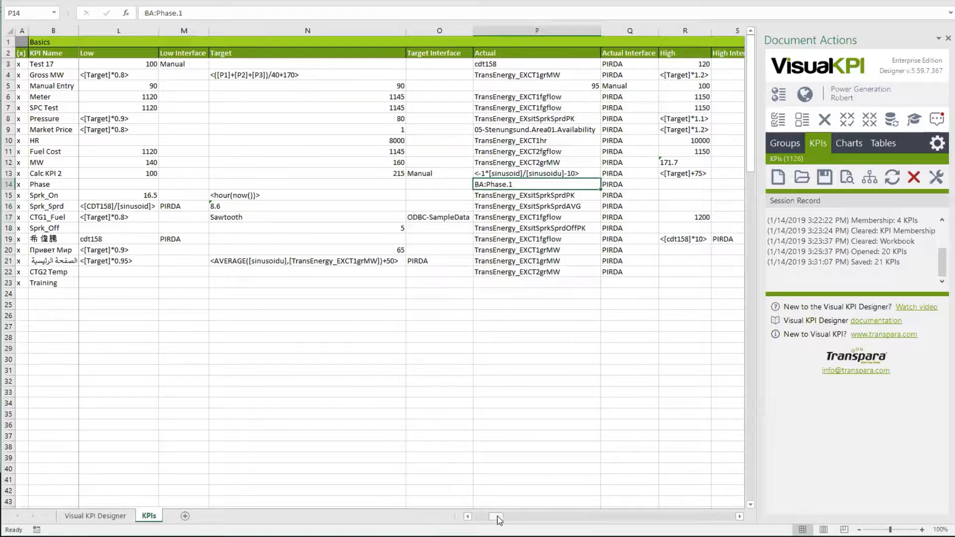
# Step: Examine the Status and In Service columns together with their paired interface columns in the KPI sheet
pyautogui.moveTo(499, 520); pyautogui.dragTo(575, 521)
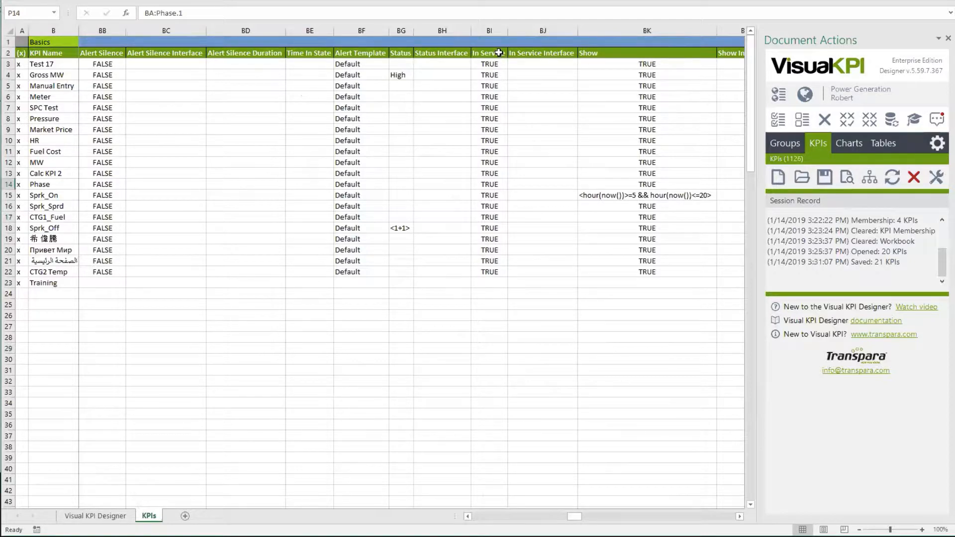
pyautogui.moveTo(500, 53); pyautogui.dragTo(527, 54)
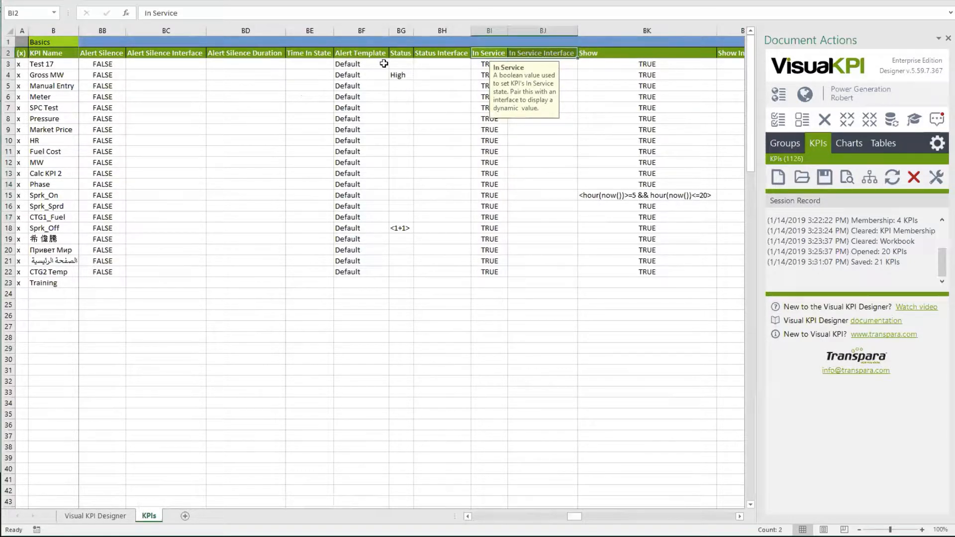
pyautogui.moveTo(401, 54); pyautogui.dragTo(432, 53)
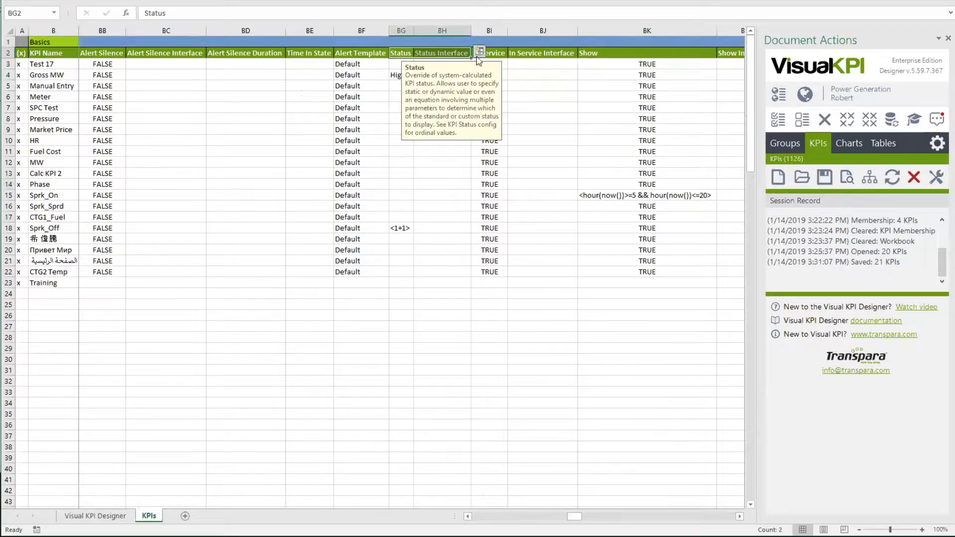
pyautogui.click(499, 53)
pyautogui.moveTo(499, 52); pyautogui.dragTo(552, 53)
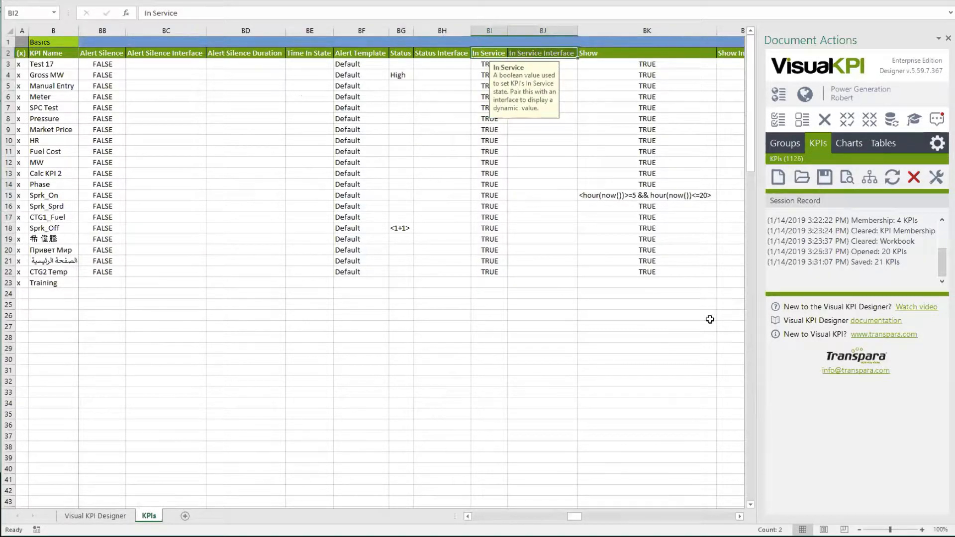
# Step: Review the options available for Test 17's Show value and keep it TRUE
pyautogui.click(739, 516)
pyautogui.click(740, 517)
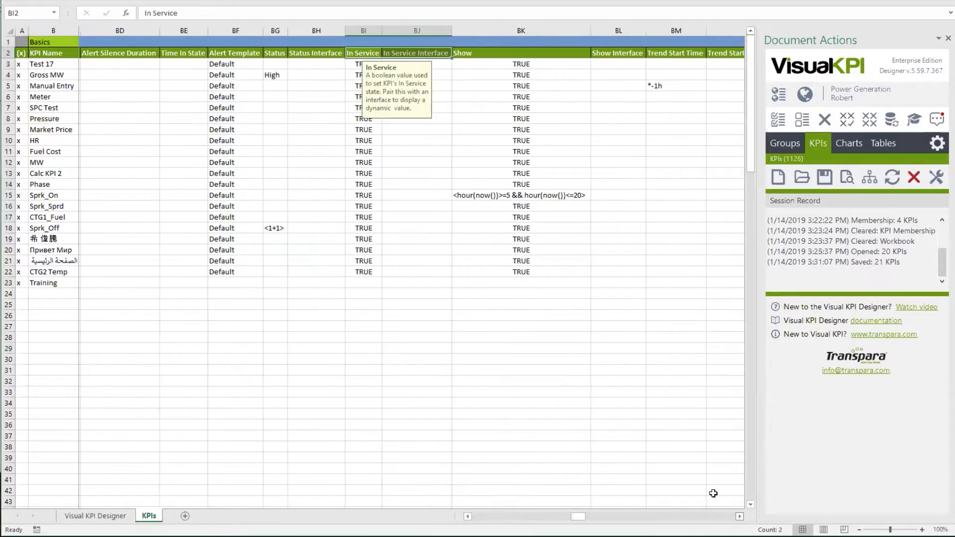
pyautogui.click(558, 139)
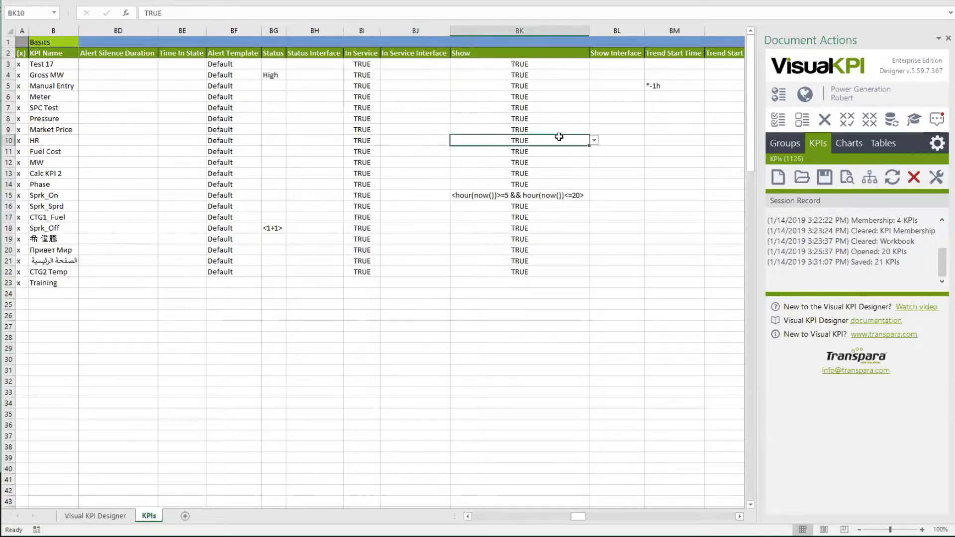
pyautogui.click(538, 63)
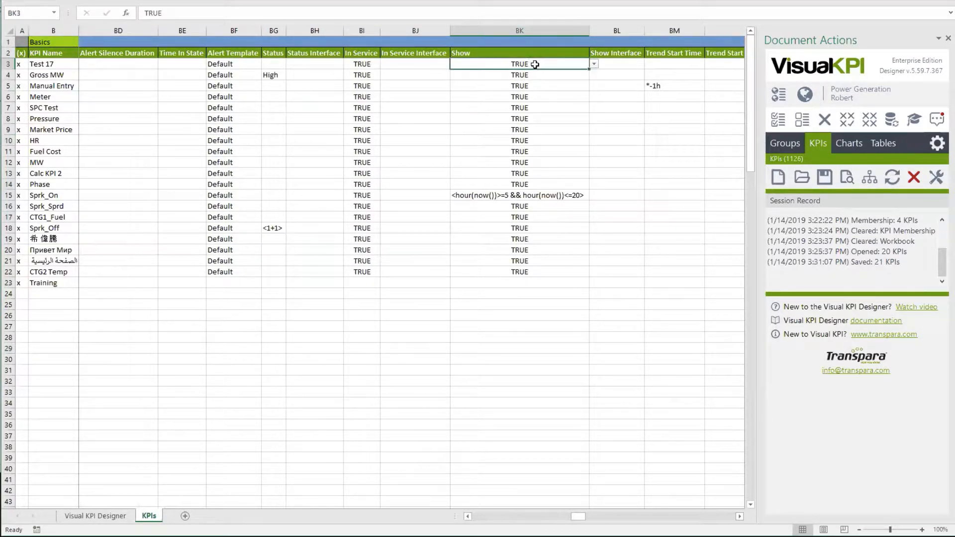
pyautogui.click(594, 63)
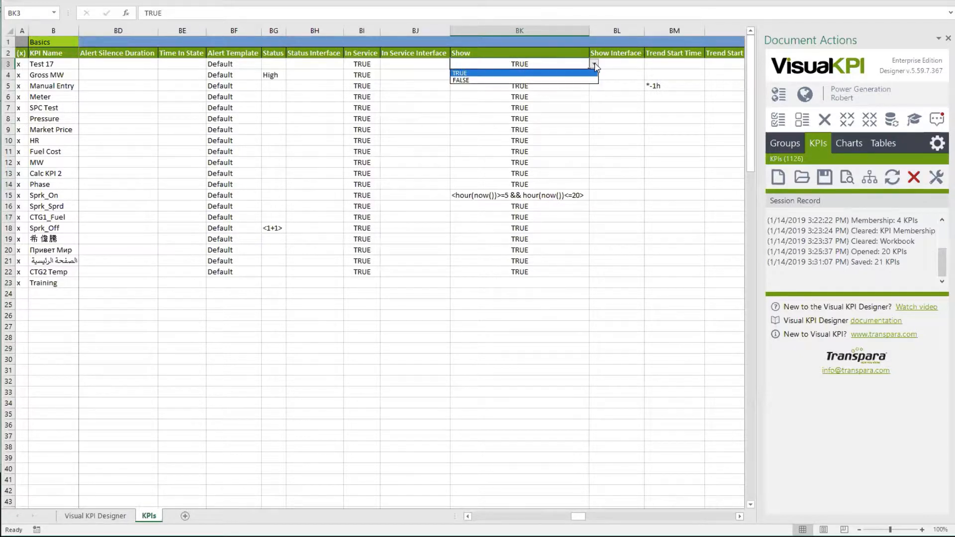
pyautogui.click(554, 71)
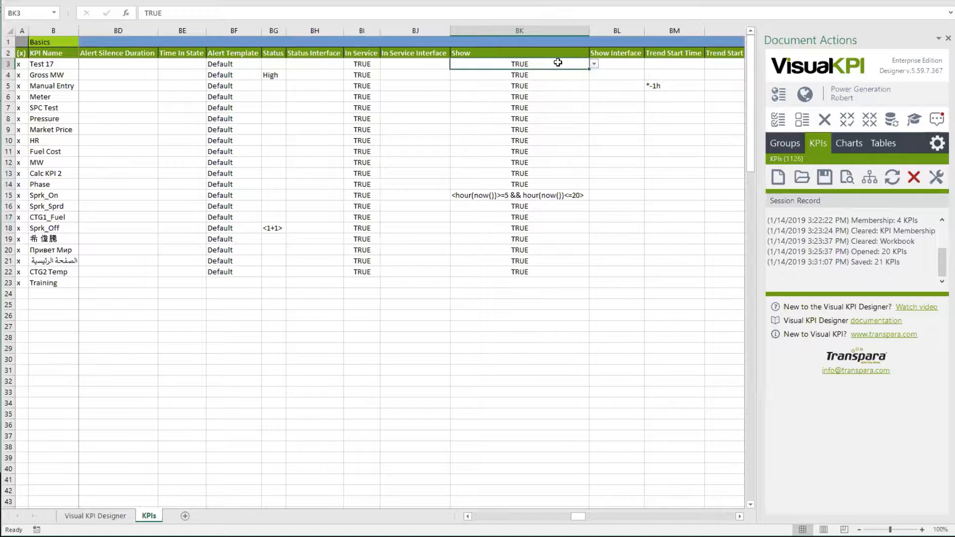
# Step: Examine Sprk_On's Show expression and the paired Show Interface column
pyautogui.click(553, 196)
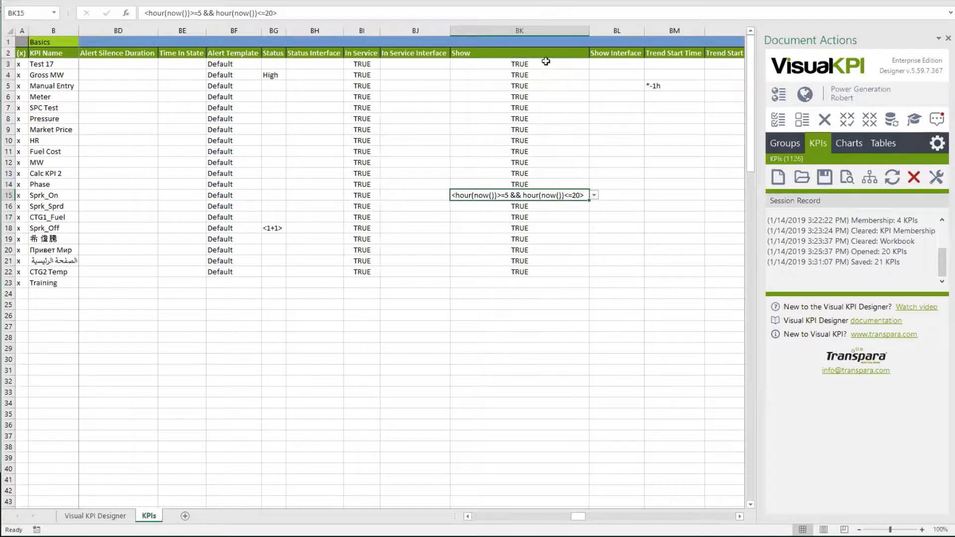
pyautogui.click(613, 52)
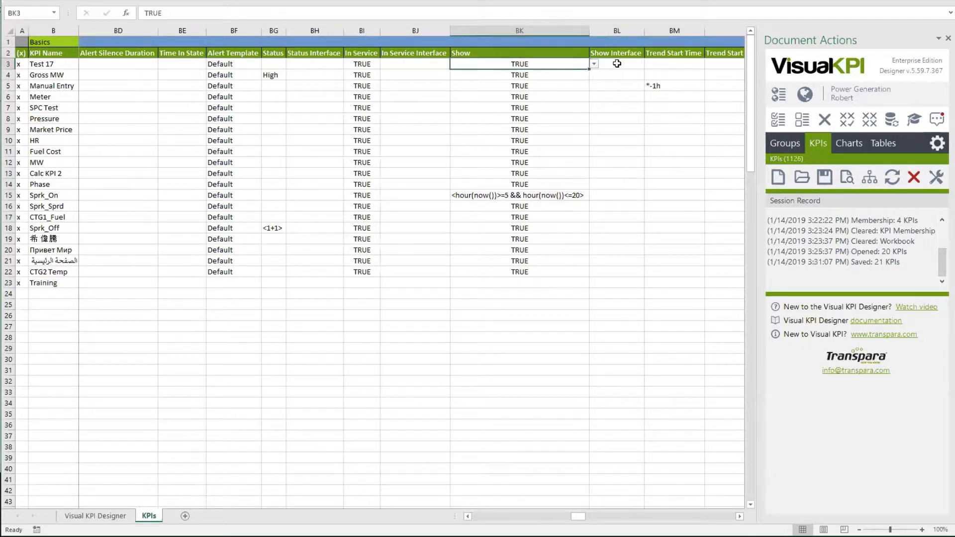
pyautogui.click(615, 65)
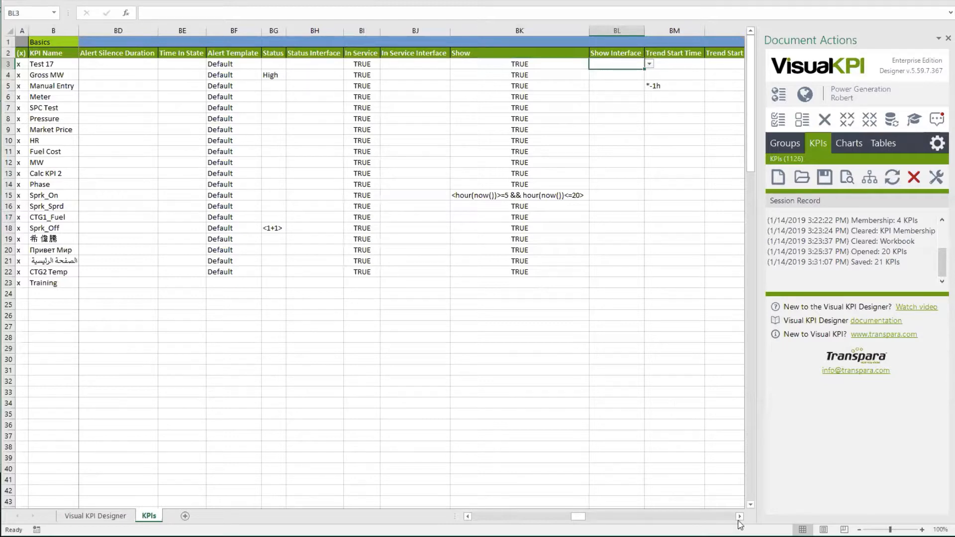
# Step: Examine Gross MW's fixed Latitude and Longitude values in the KPI sheet
pyautogui.moveTo(740, 517); pyautogui.dragTo(740, 517)
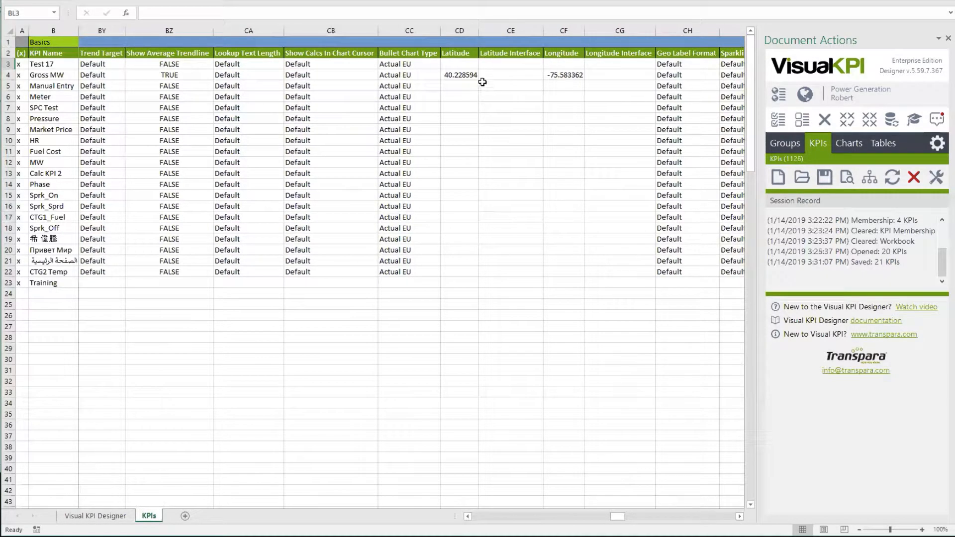
pyautogui.click(466, 73)
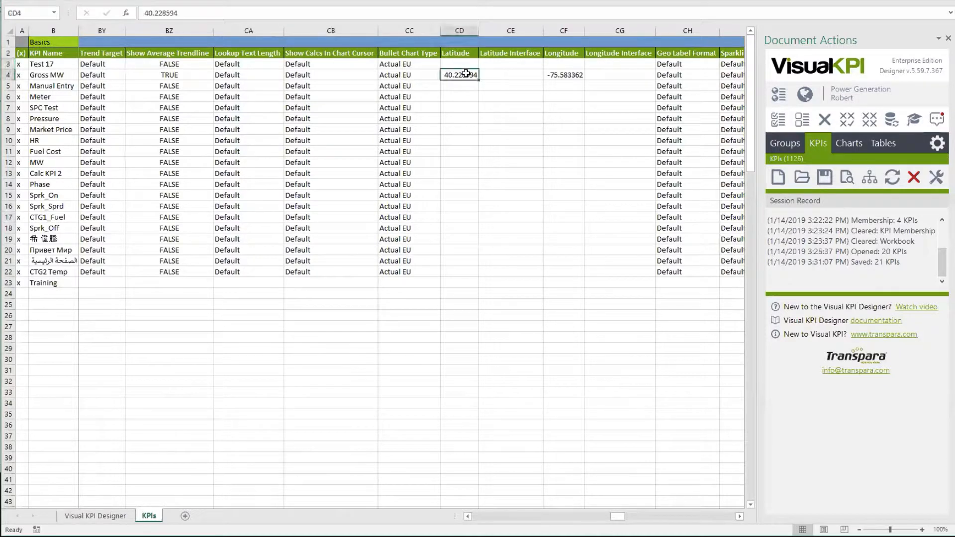
pyautogui.click(570, 75)
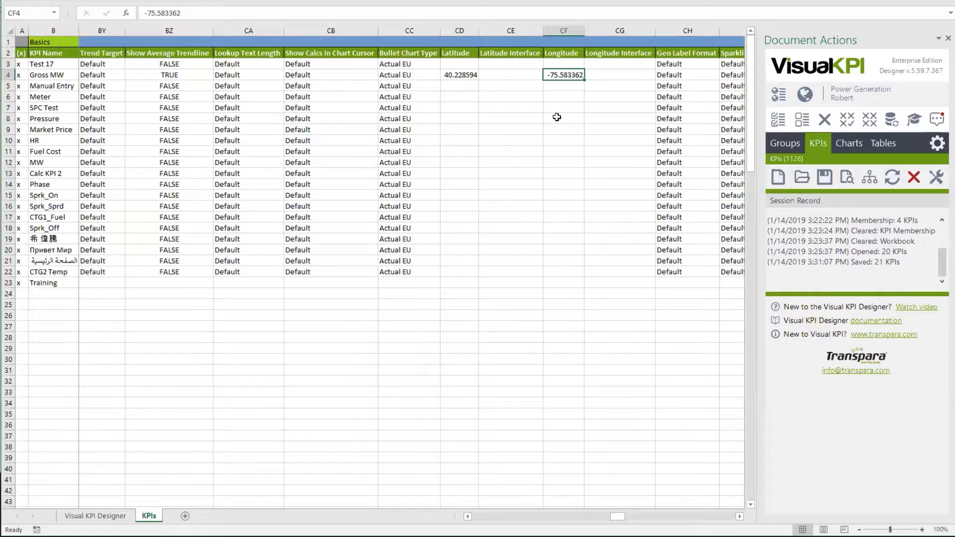
# Step: Set Test 17's Latitude to Truck1|Lat and its Latitude Interface to ODBC-NTS
pyautogui.click(467, 64)
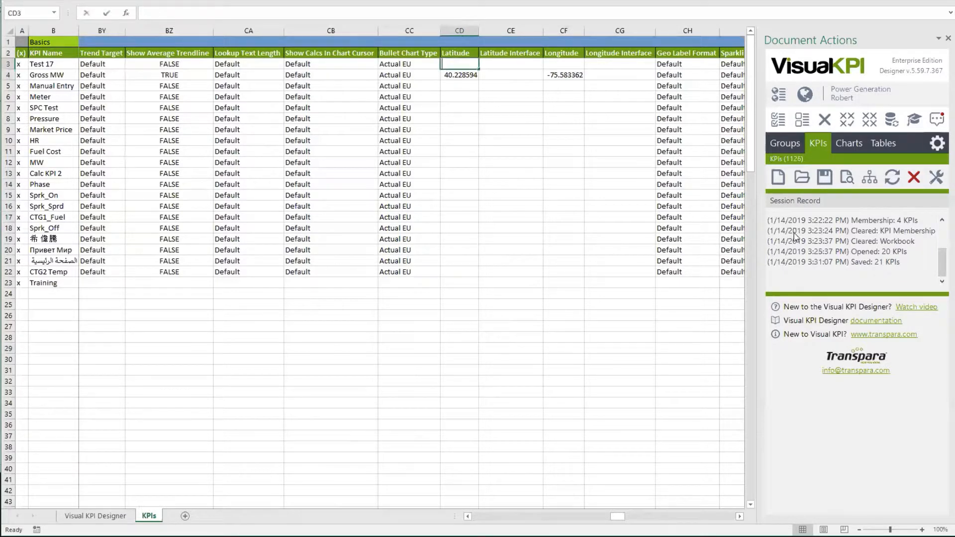
pyautogui.write('Truck1')
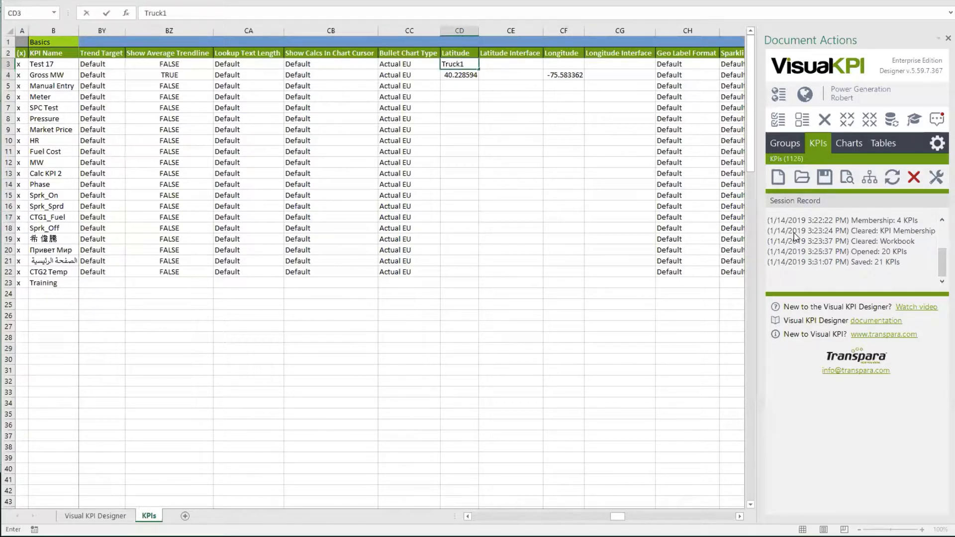
pyautogui.write('|Lat')
pyautogui.press('Tab')
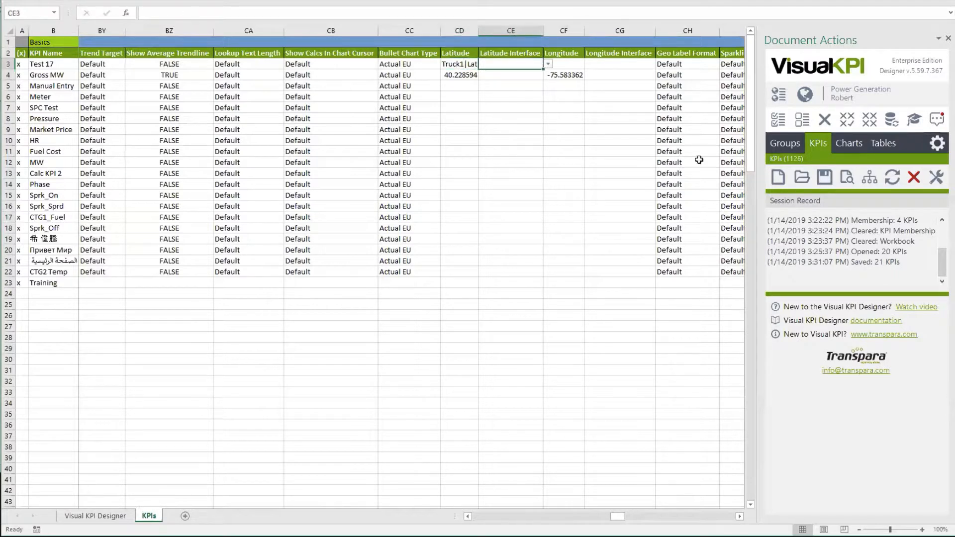
pyautogui.click(547, 64)
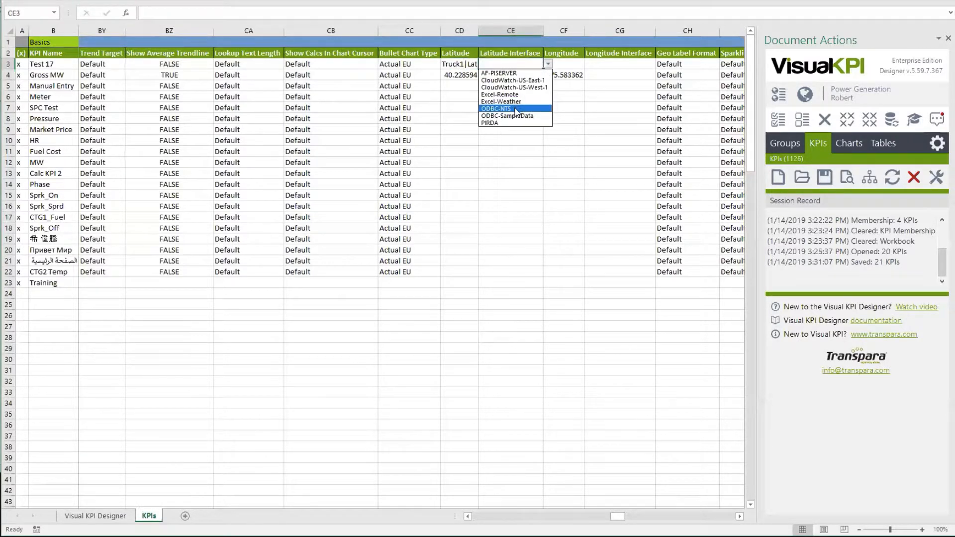
pyautogui.click(517, 109)
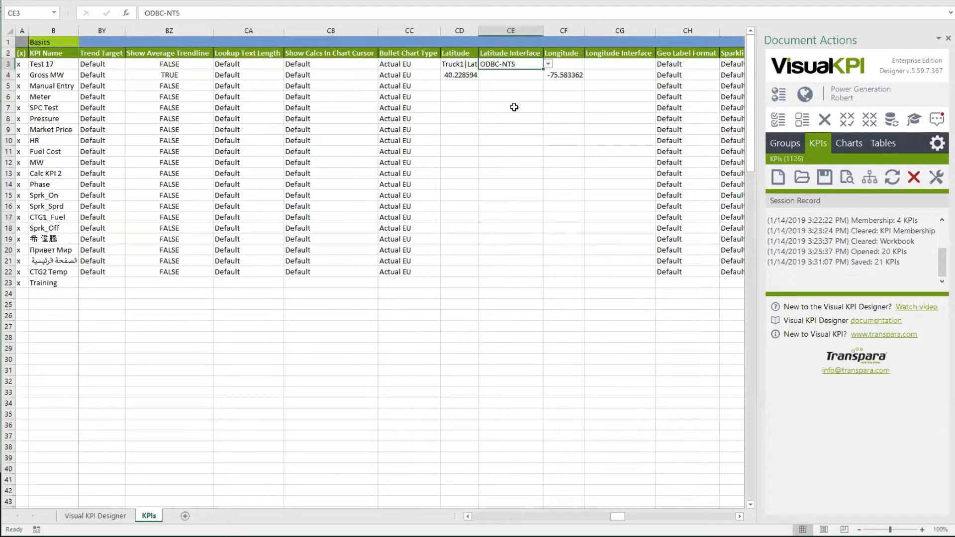
pyautogui.click(573, 63)
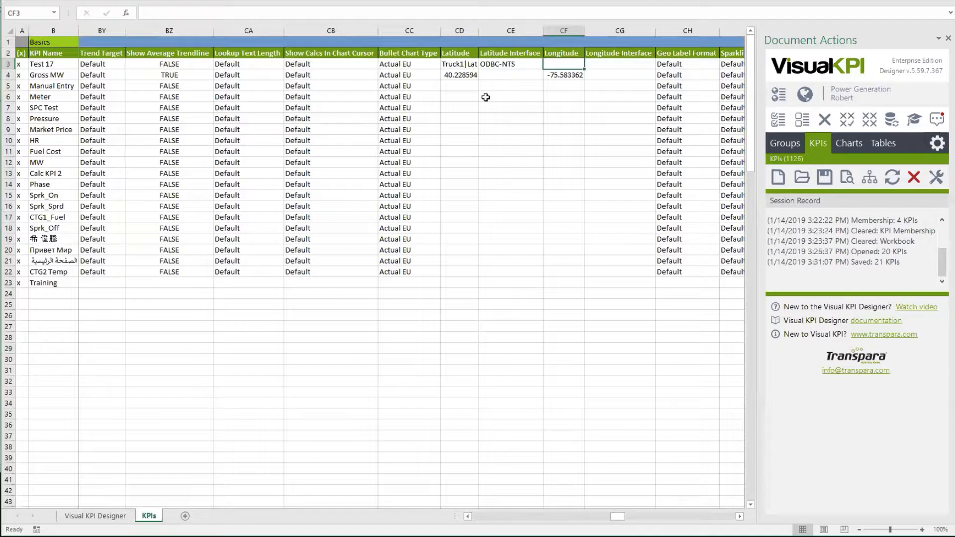
# Step: Clear Test 17's Latitude and Latitude Interface entries
pyautogui.click(457, 54)
pyautogui.click(450, 149)
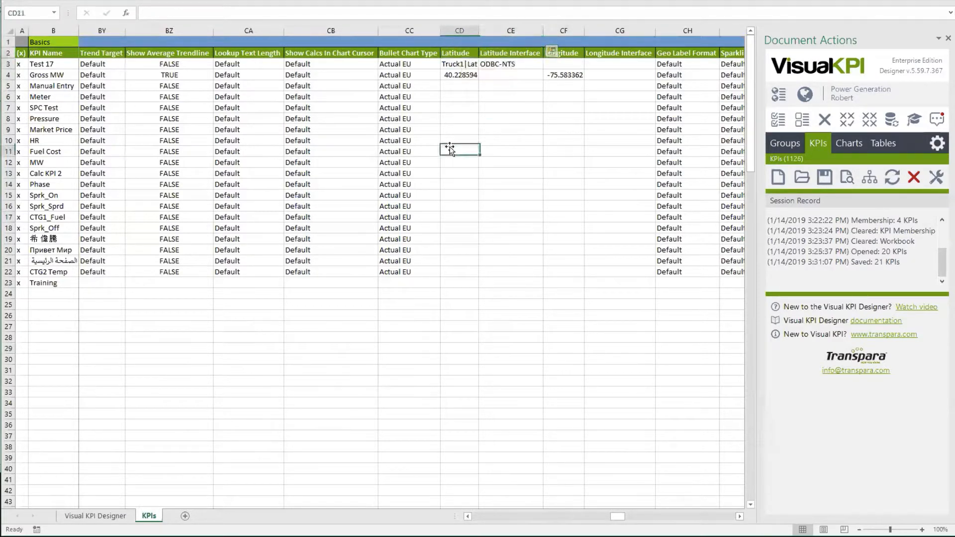
pyautogui.moveTo(460, 65); pyautogui.dragTo(499, 72)
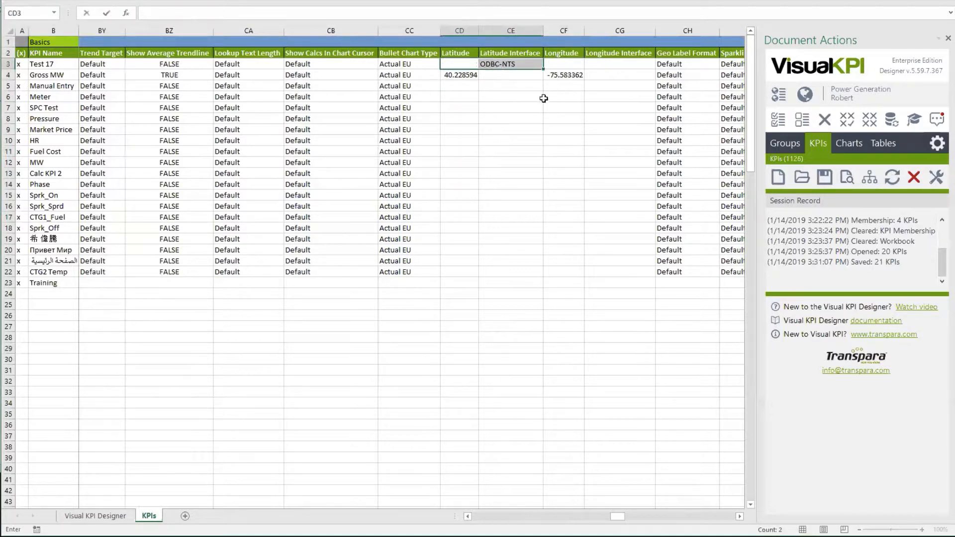
pyautogui.click(534, 106)
pyautogui.click(515, 65)
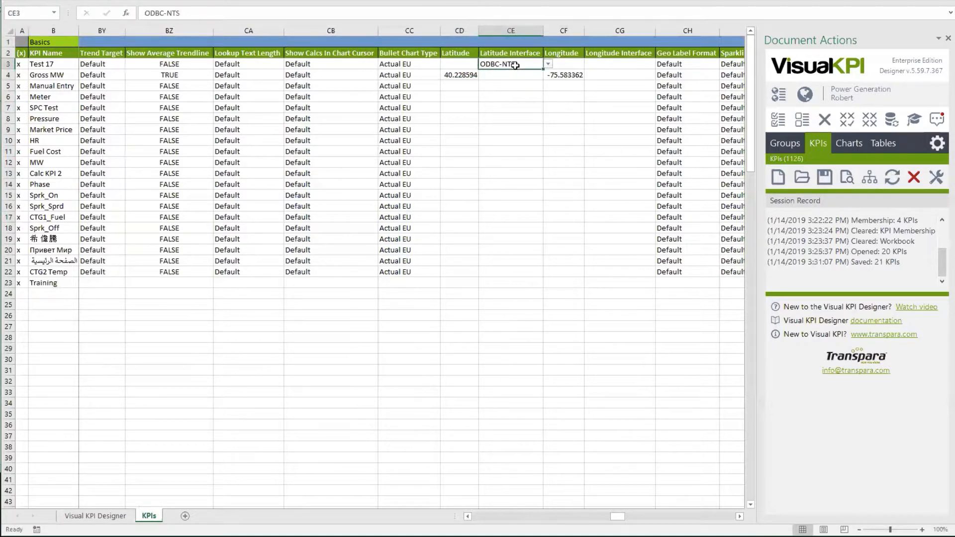
pyautogui.press('BackSpace')
pyautogui.click(517, 126)
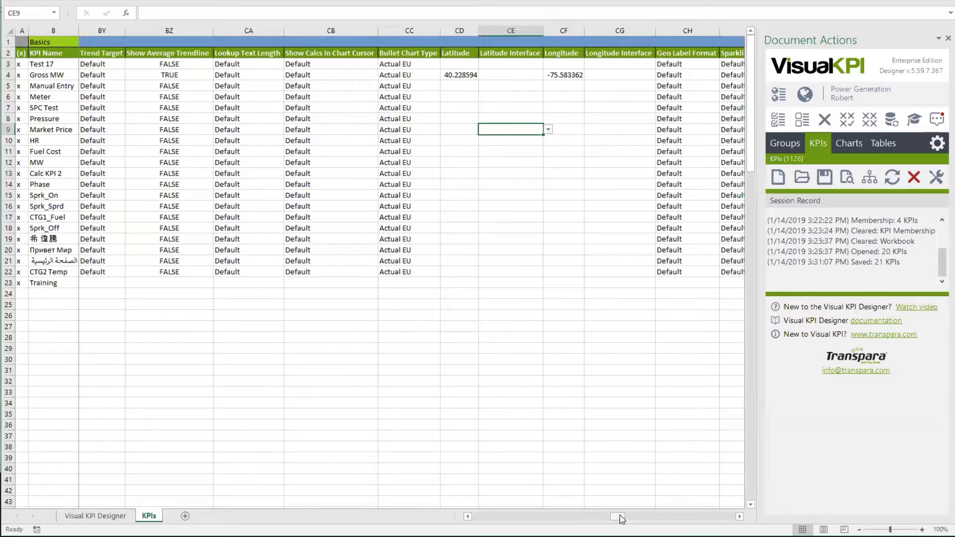
# Step: Compare the links in Gross MW's expanded details on the Exton web page with its Links entry in the KPI sheet
pyautogui.moveTo(621, 519); pyautogui.dragTo(696, 513)
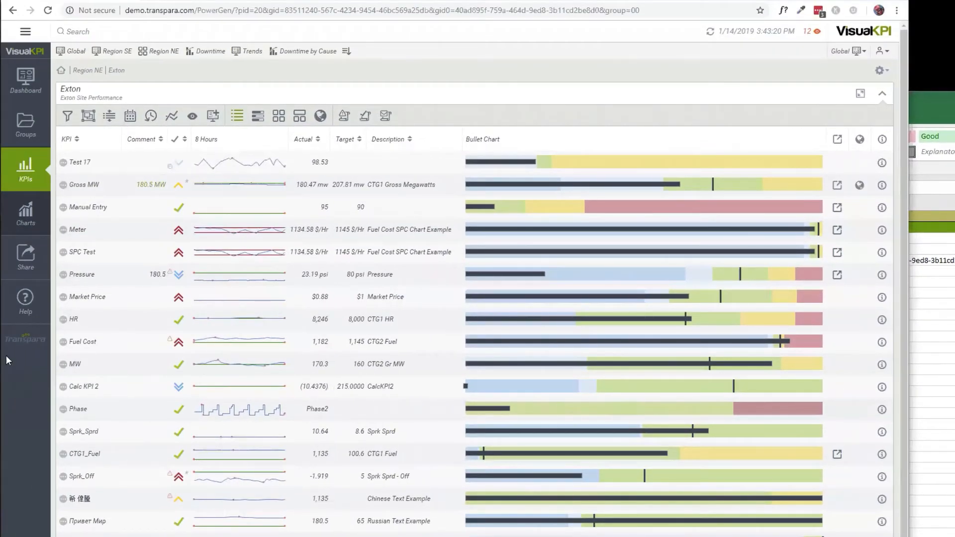
pyautogui.click(64, 185)
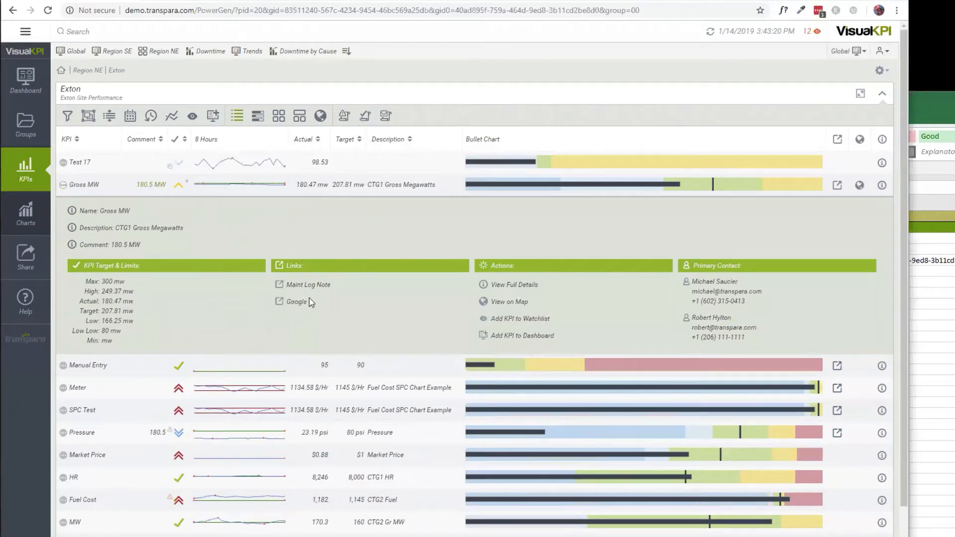
pyautogui.click(945, 137)
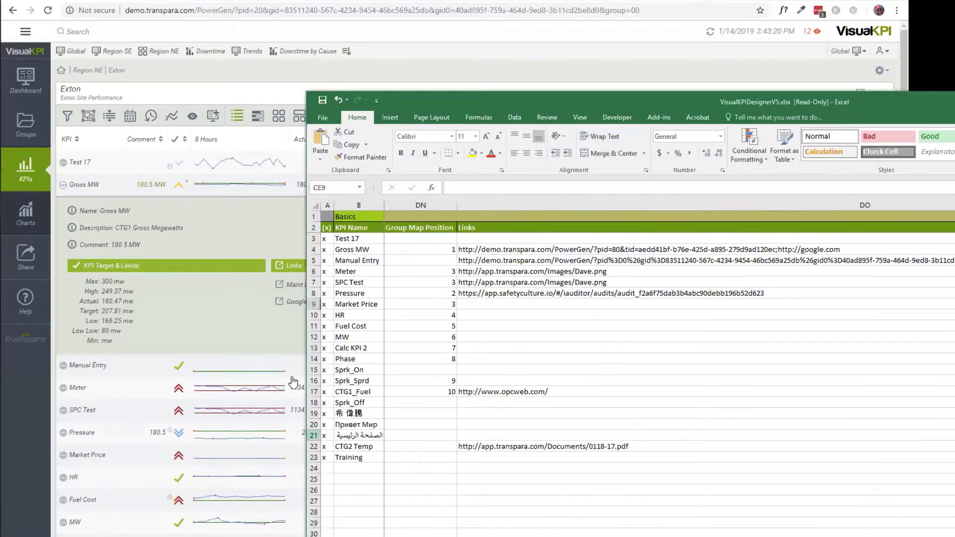
pyautogui.click(361, 249)
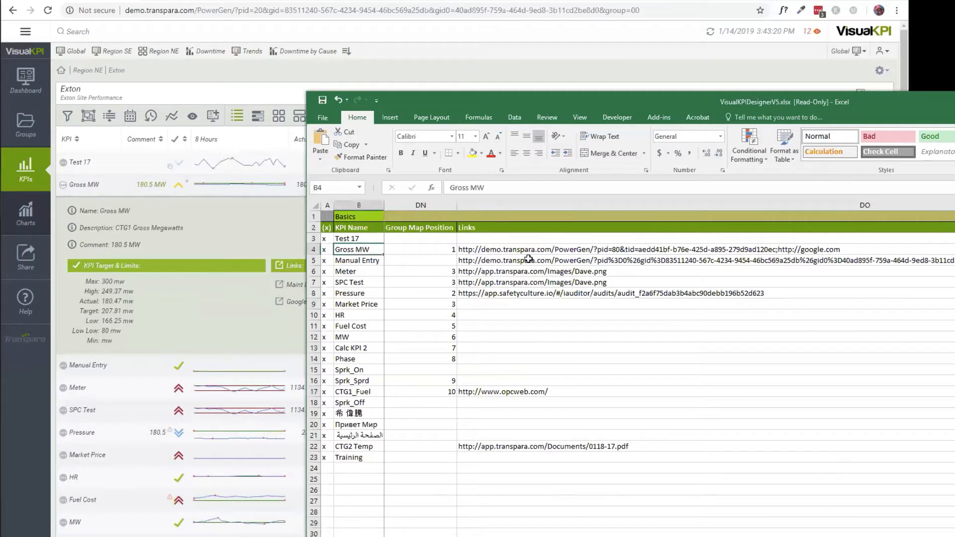
pyautogui.click(560, 250)
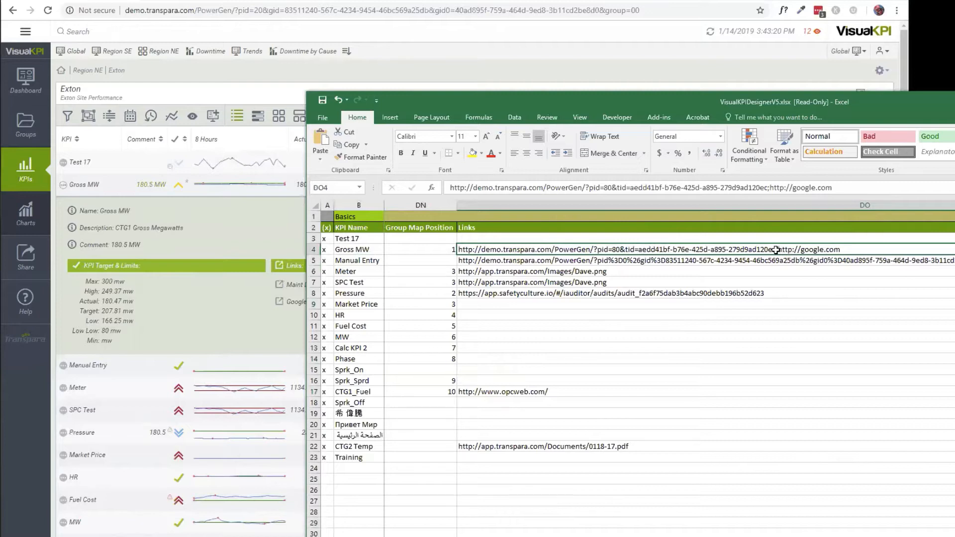
# Step: Check the semicolon separator in Gross MW's Links entry and compare its Link Descriptions with the links on the Exton web page
pyautogui.click(770, 188)
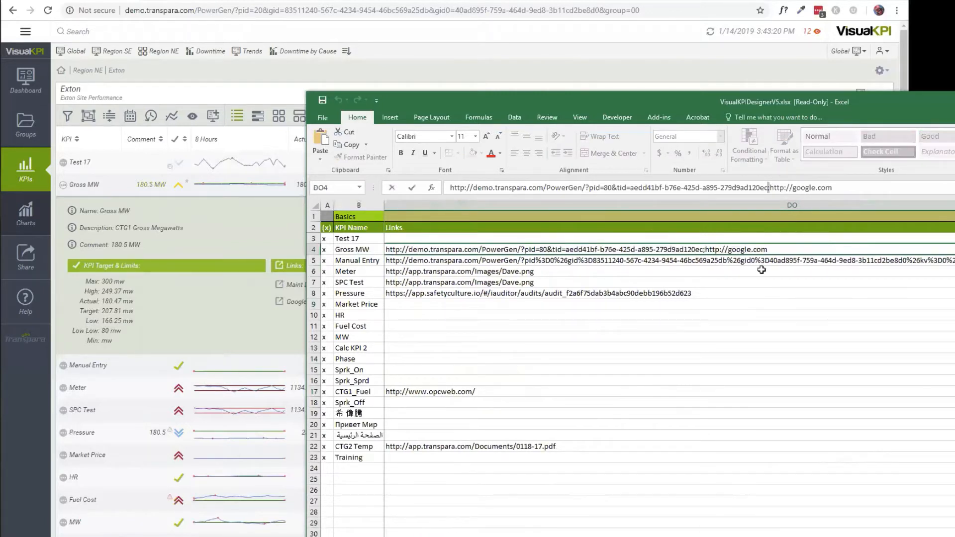
pyautogui.click(788, 248)
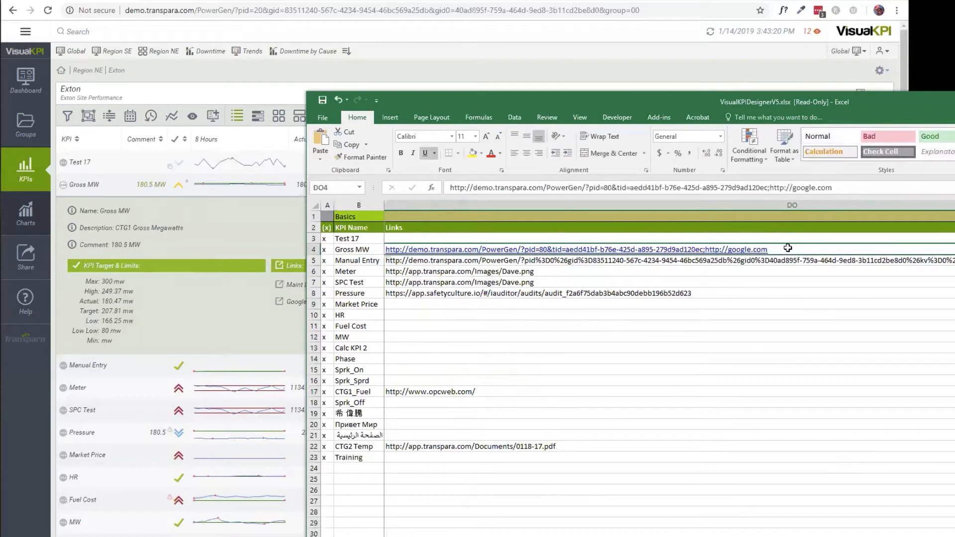
pyautogui.press('Right')
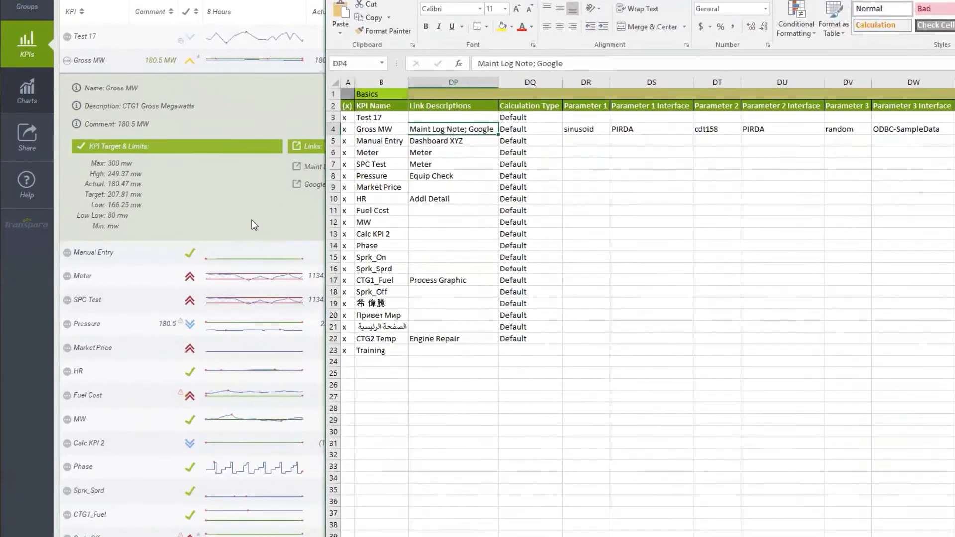
pyautogui.click(237, 339)
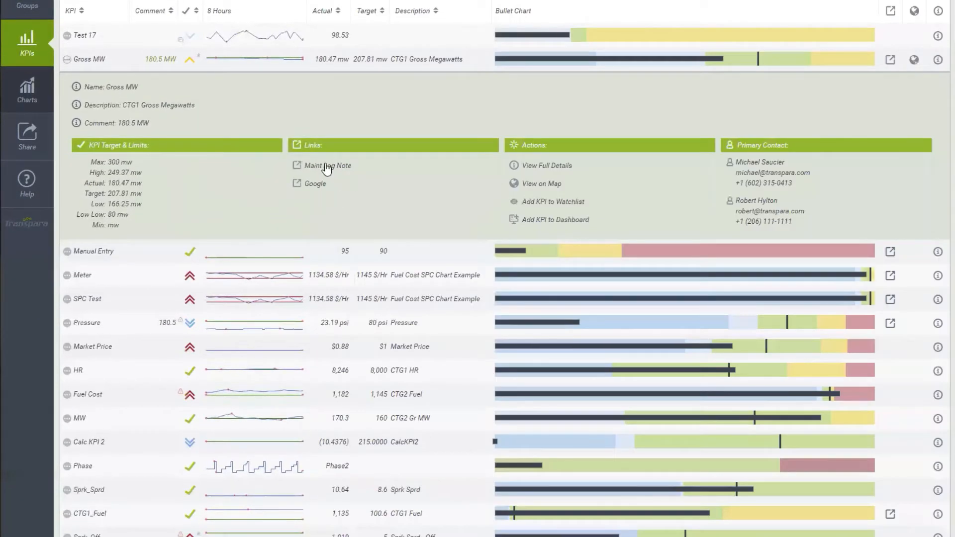
pyautogui.click(890, 61)
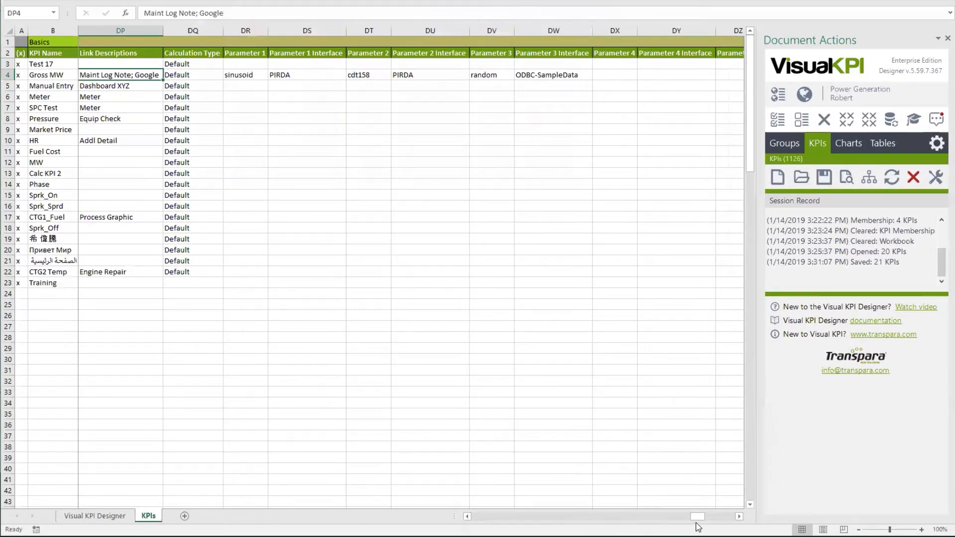
# Step: Examine Gross MW's Info expression together with its Info Interface and Info Numeric Format
pyautogui.moveTo(699, 518); pyautogui.dragTo(658, 517)
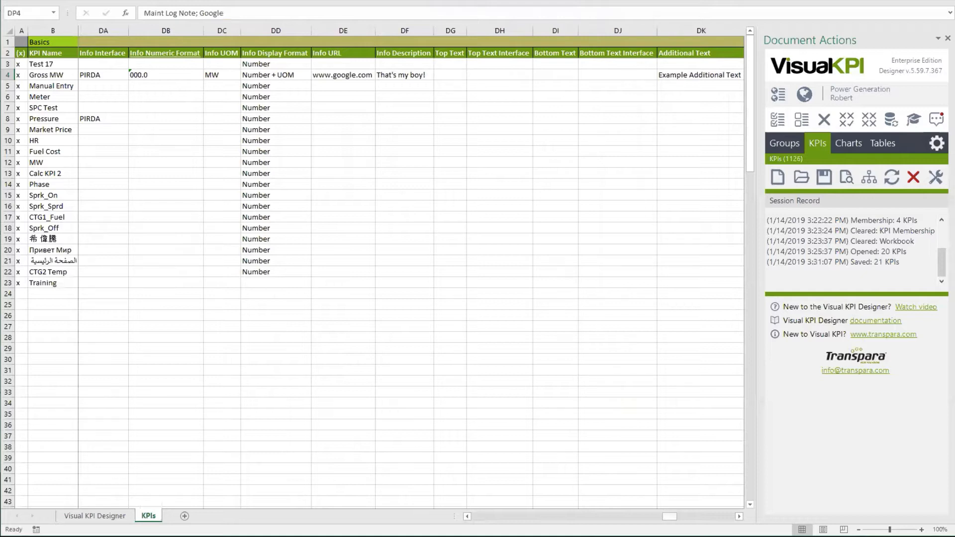
pyautogui.click(104, 64)
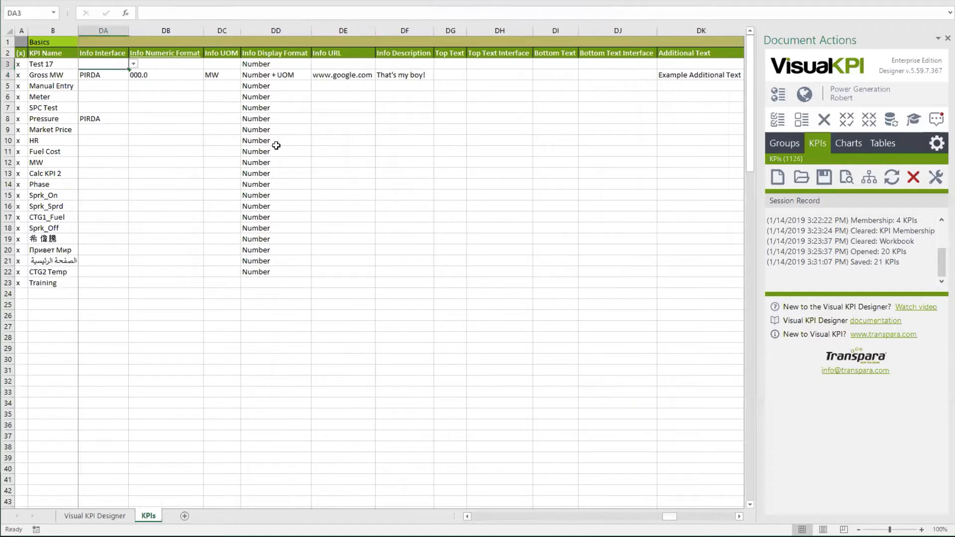
pyautogui.press('Left')
pyautogui.press('Down')
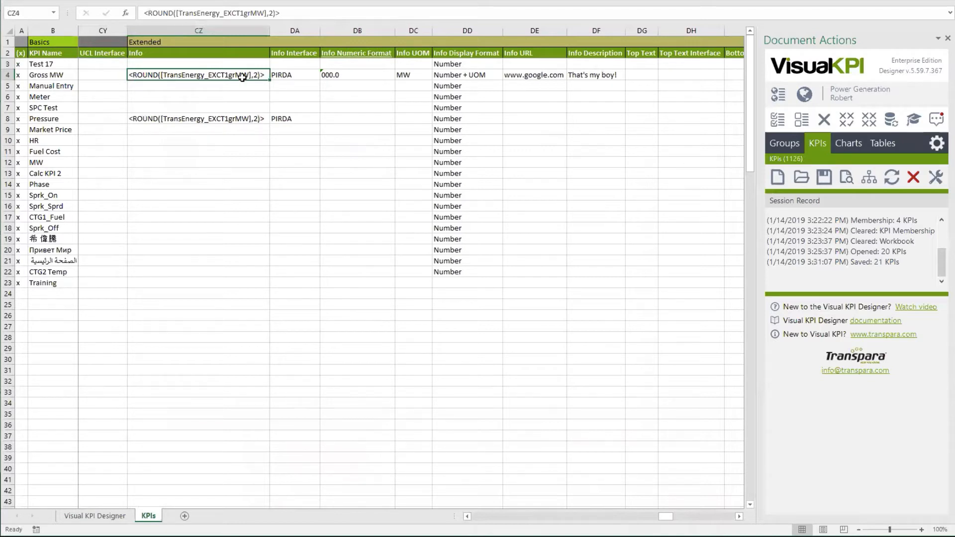
pyautogui.click(302, 75)
pyautogui.click(368, 75)
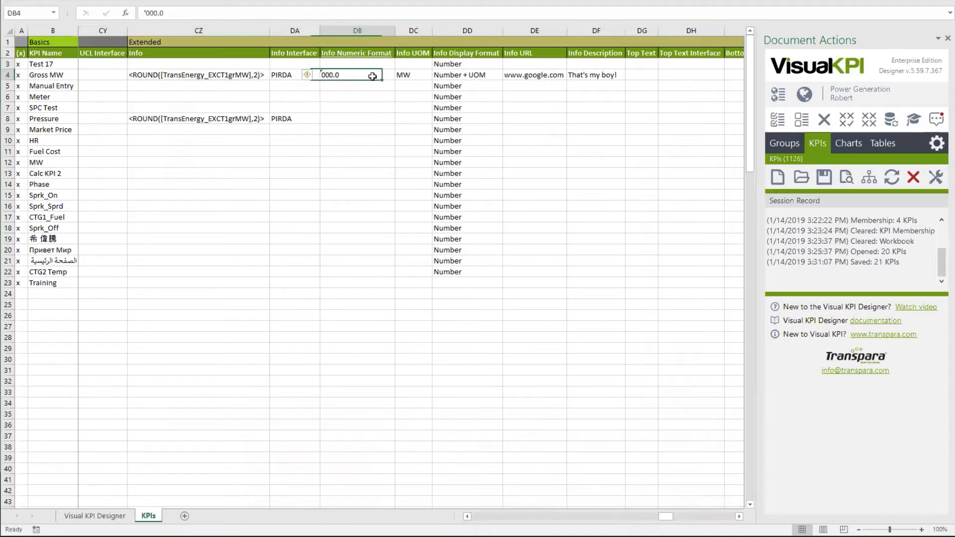
# Step: Examine Gross MW's Info UOM, Info Display Format, Info URL and Info Description entries
pyautogui.click(417, 73)
pyautogui.click(473, 74)
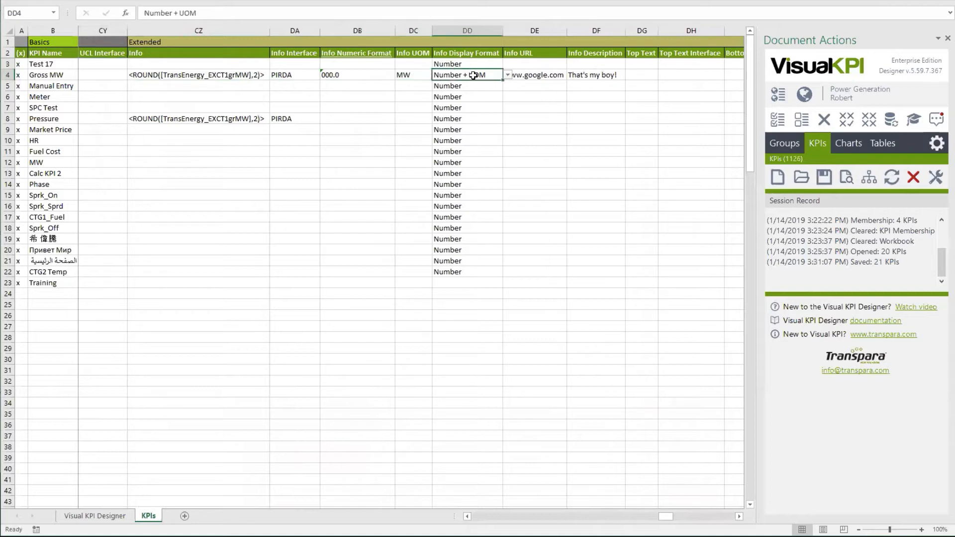
pyautogui.click(559, 74)
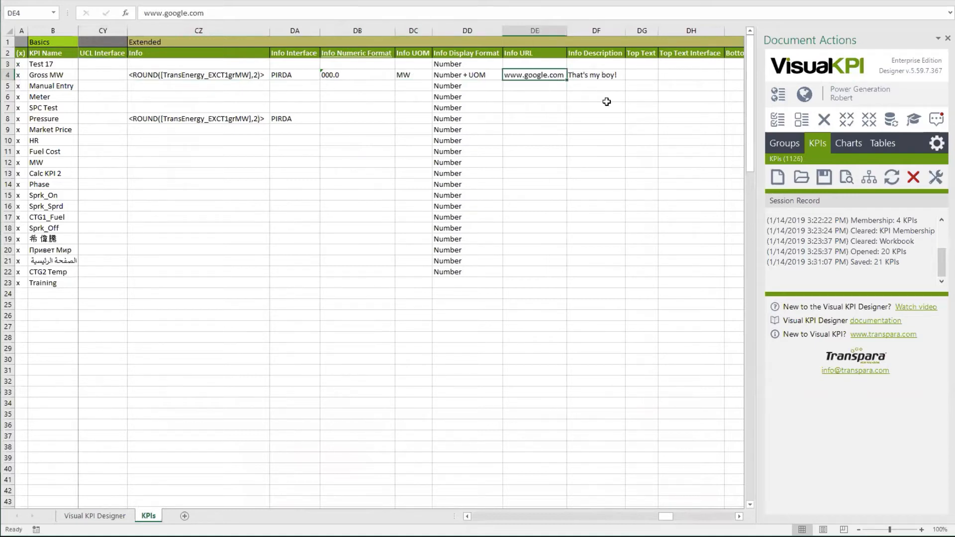
pyautogui.click(595, 78)
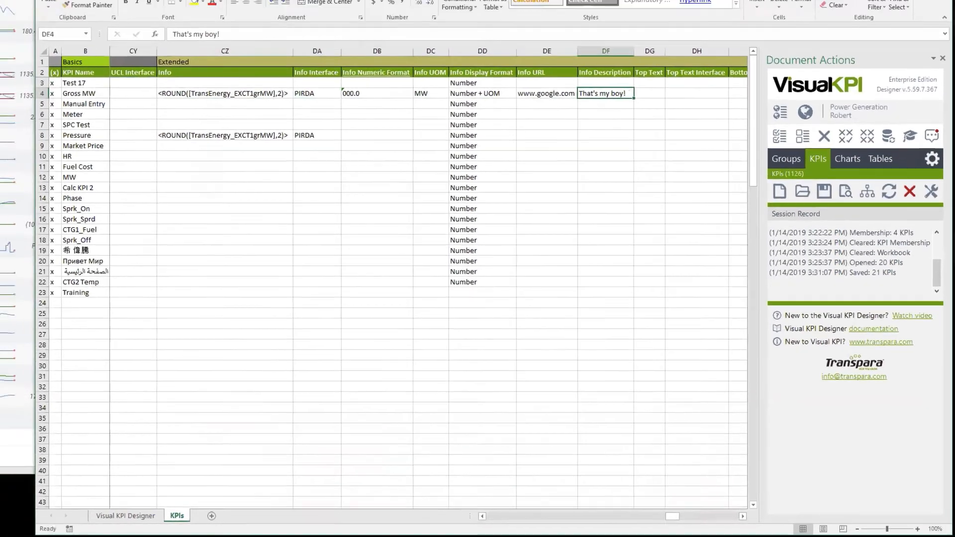
# Step: Follow Gross MW's Info link from the Exton web page to Google and return to the Exton KPI list
pyautogui.click(103, 145)
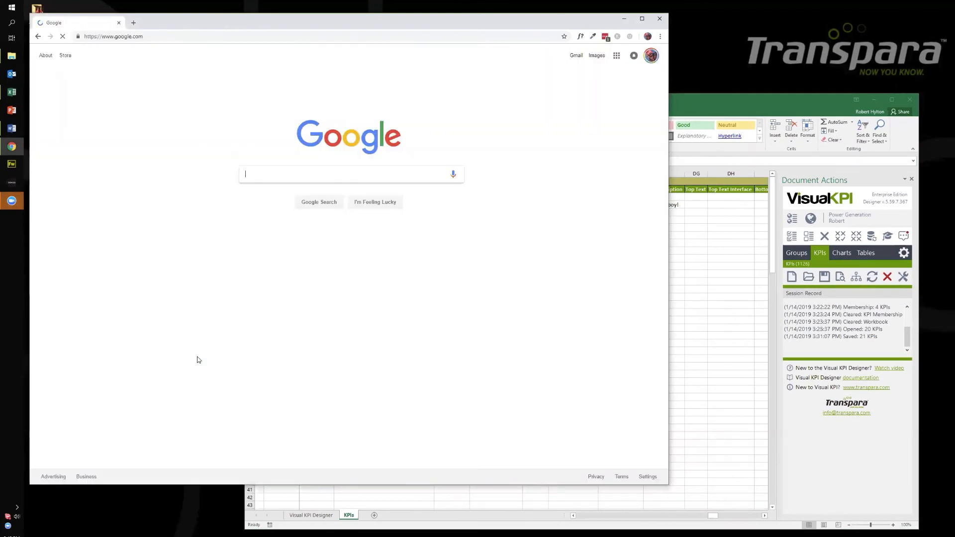
pyautogui.click(39, 36)
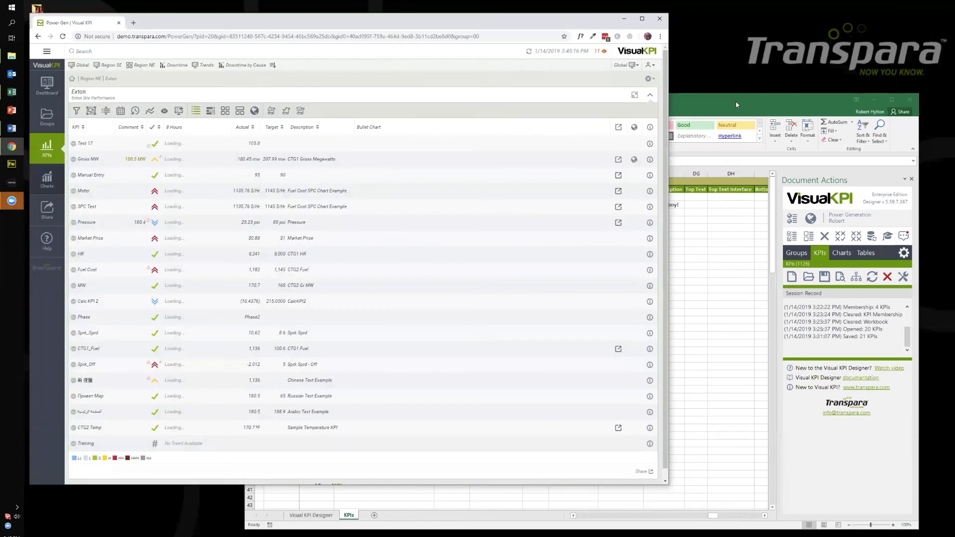